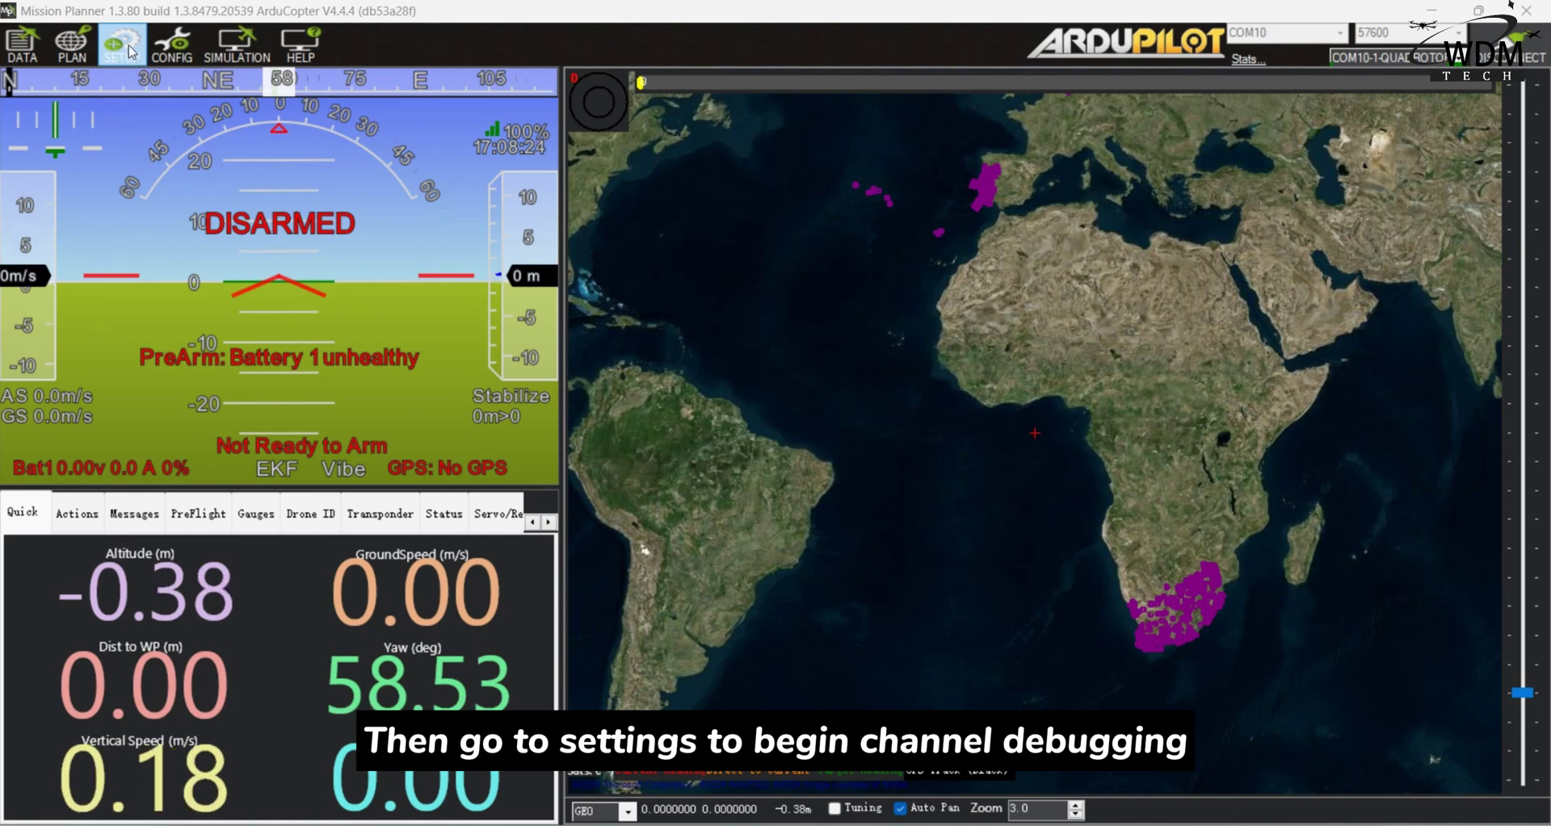
Step: Open the mandatory hardware setup and review the vehicle's frame class and frame type
{"action": "left_click", "coordinate": [132, 50]}
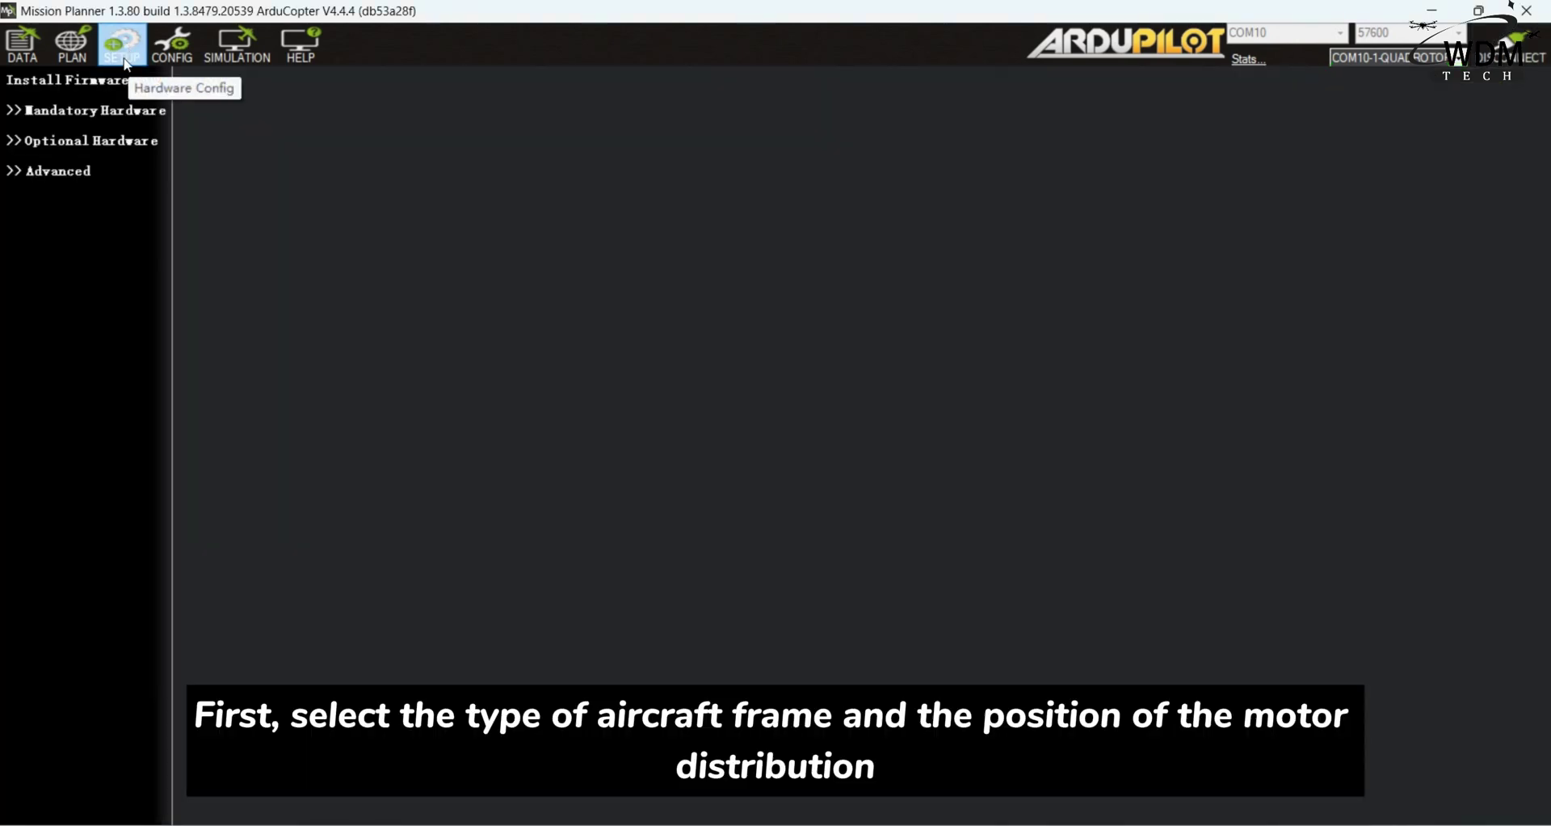
{"action": "left_click", "coordinate": [129, 113]}
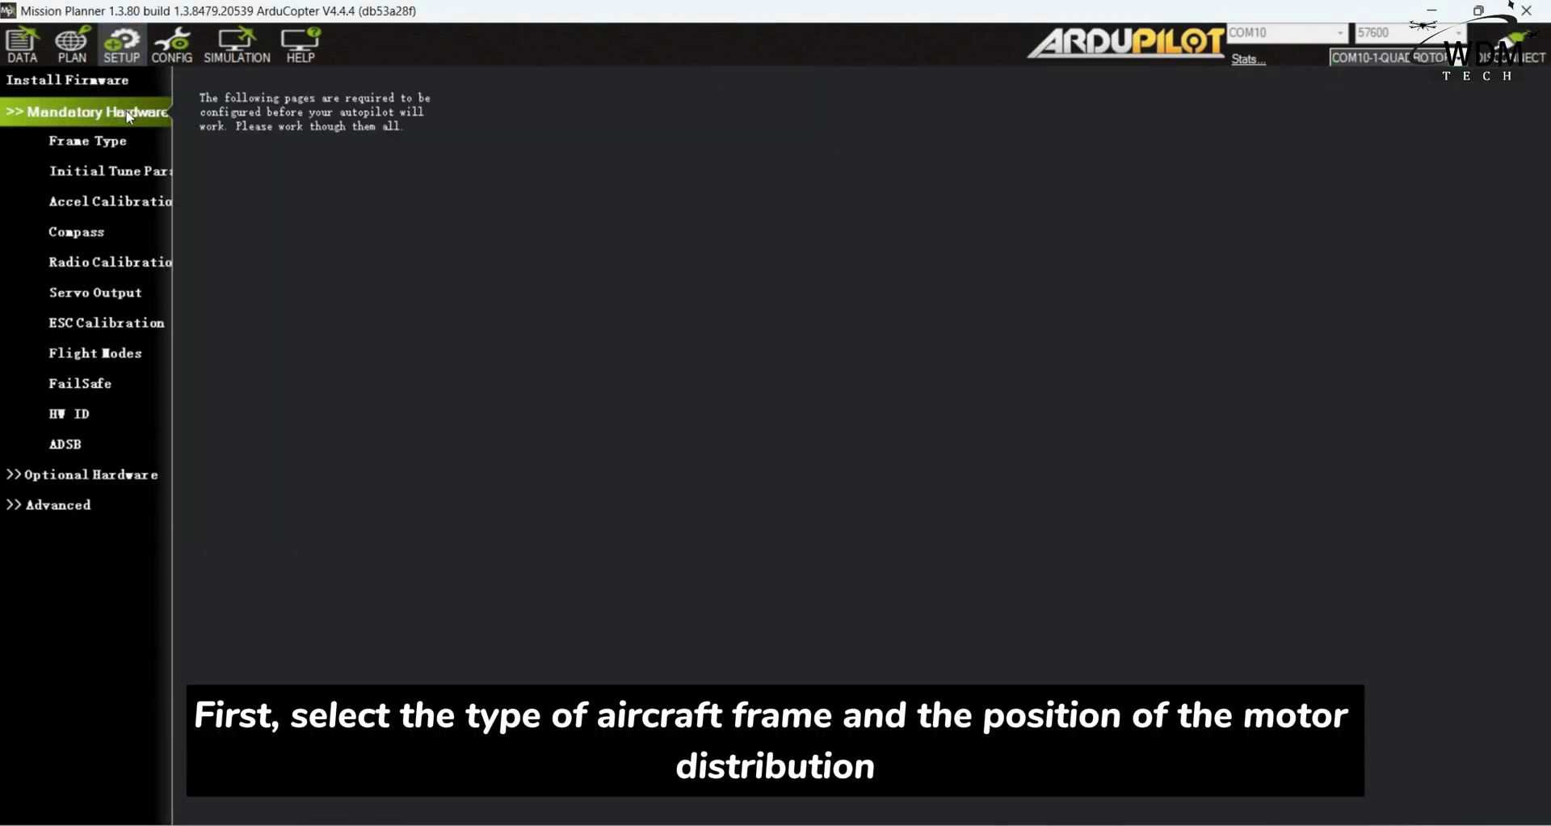
{"action": "left_click", "coordinate": [132, 148]}
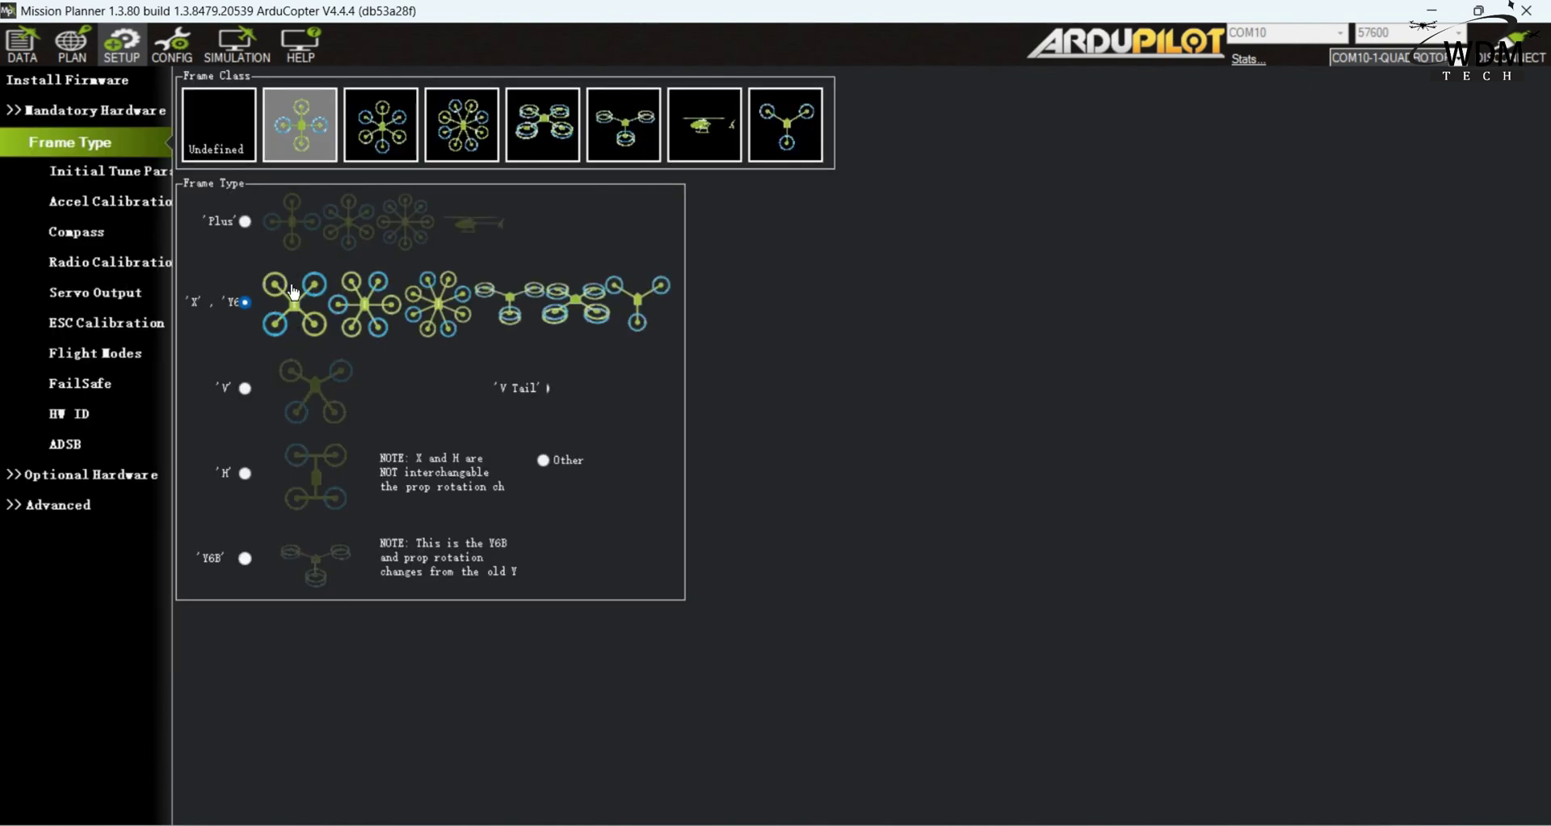
Step: Run the 3-axis accelerometer calibration, confirming each of the six requested vehicle orientations: level, left, right, nose down, nose up and back
{"action": "left_click", "coordinate": [136, 201]}
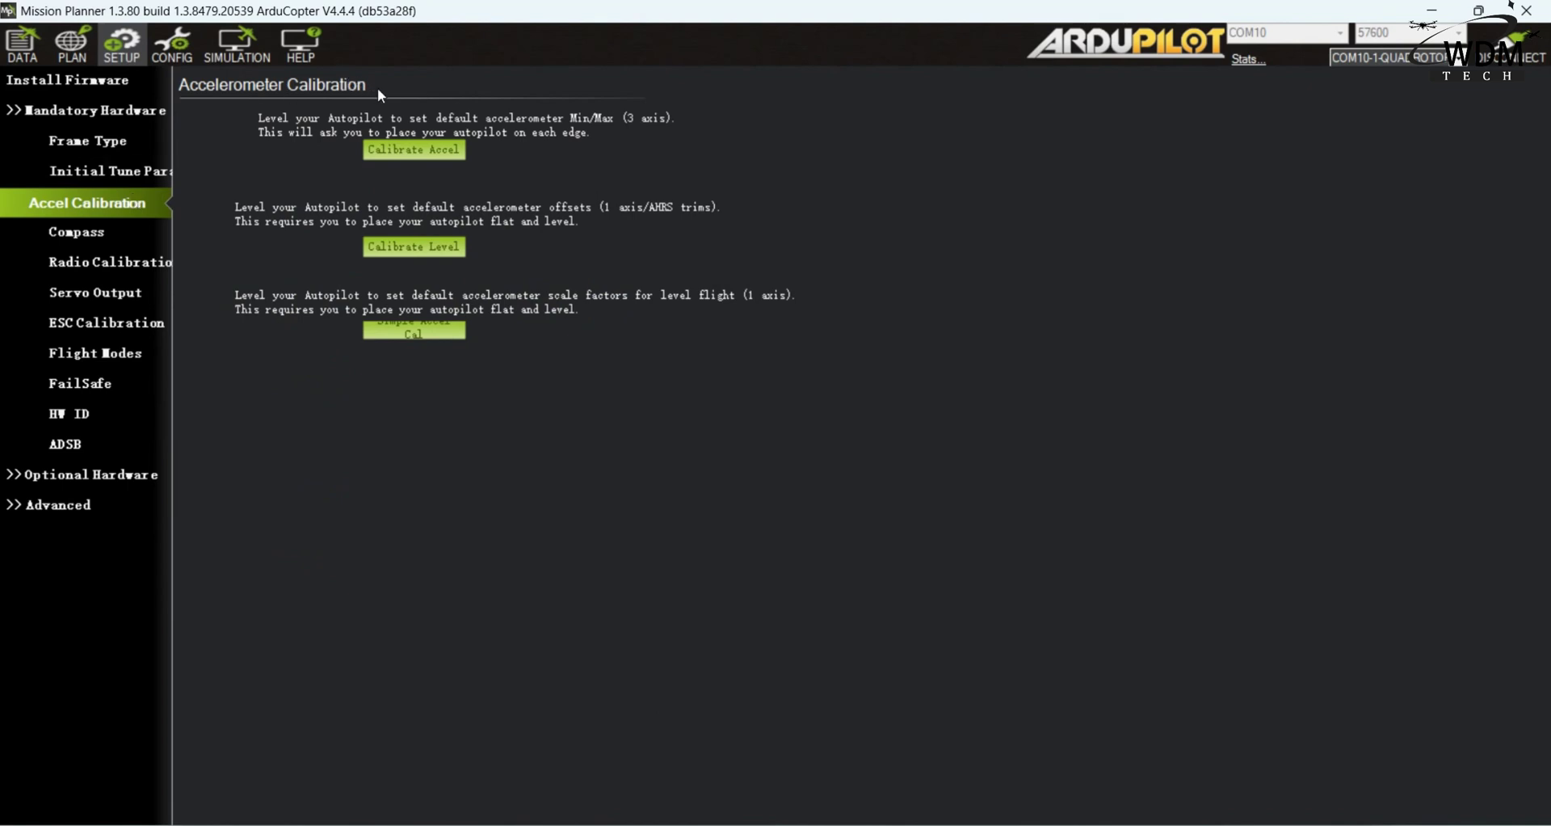
{"action": "left_click", "coordinate": [412, 153]}
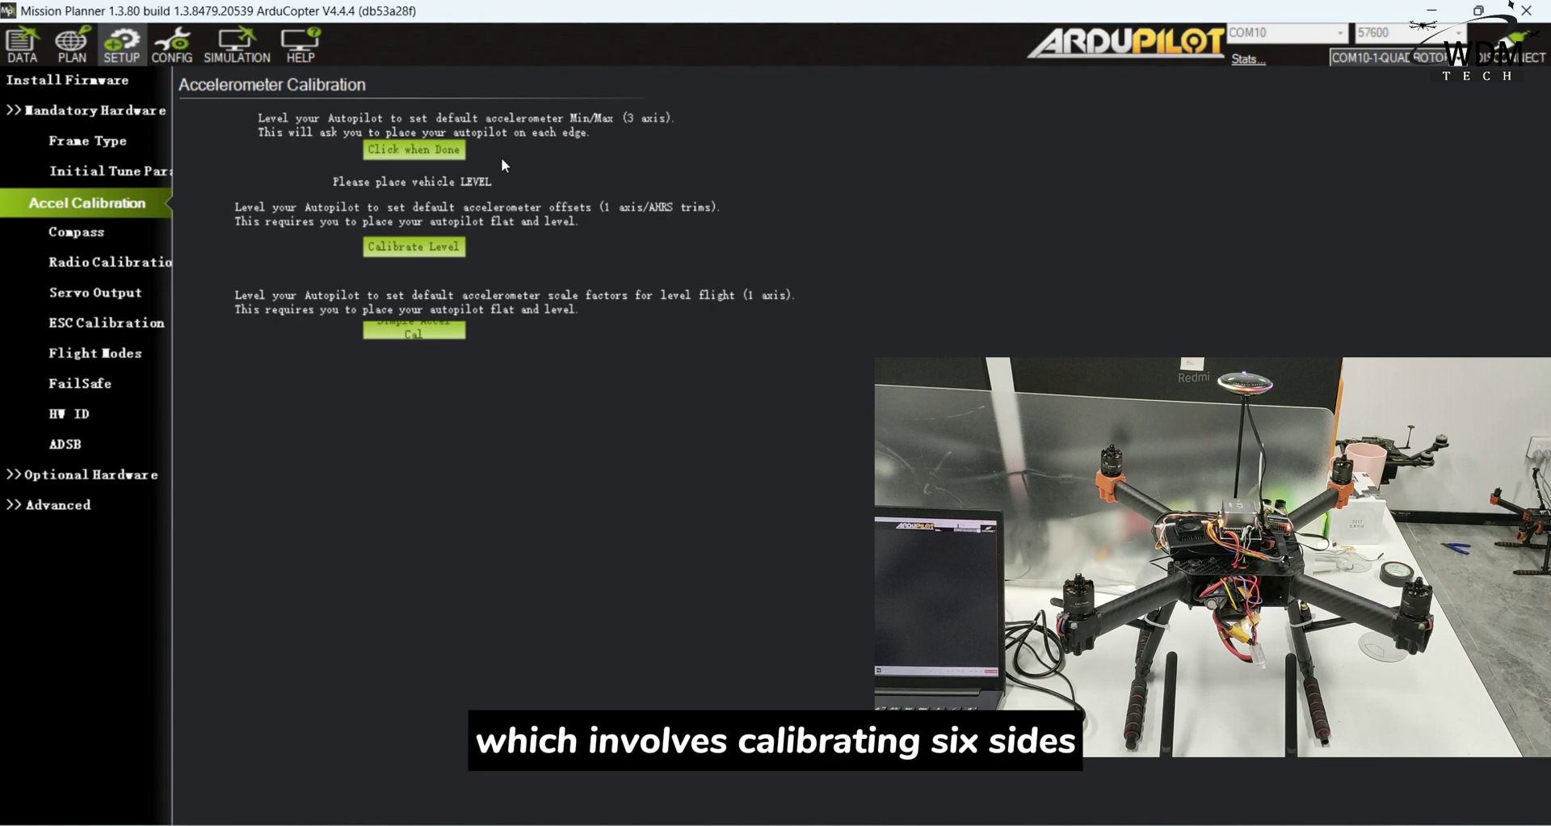
{"action": "left_click", "coordinate": [444, 151]}
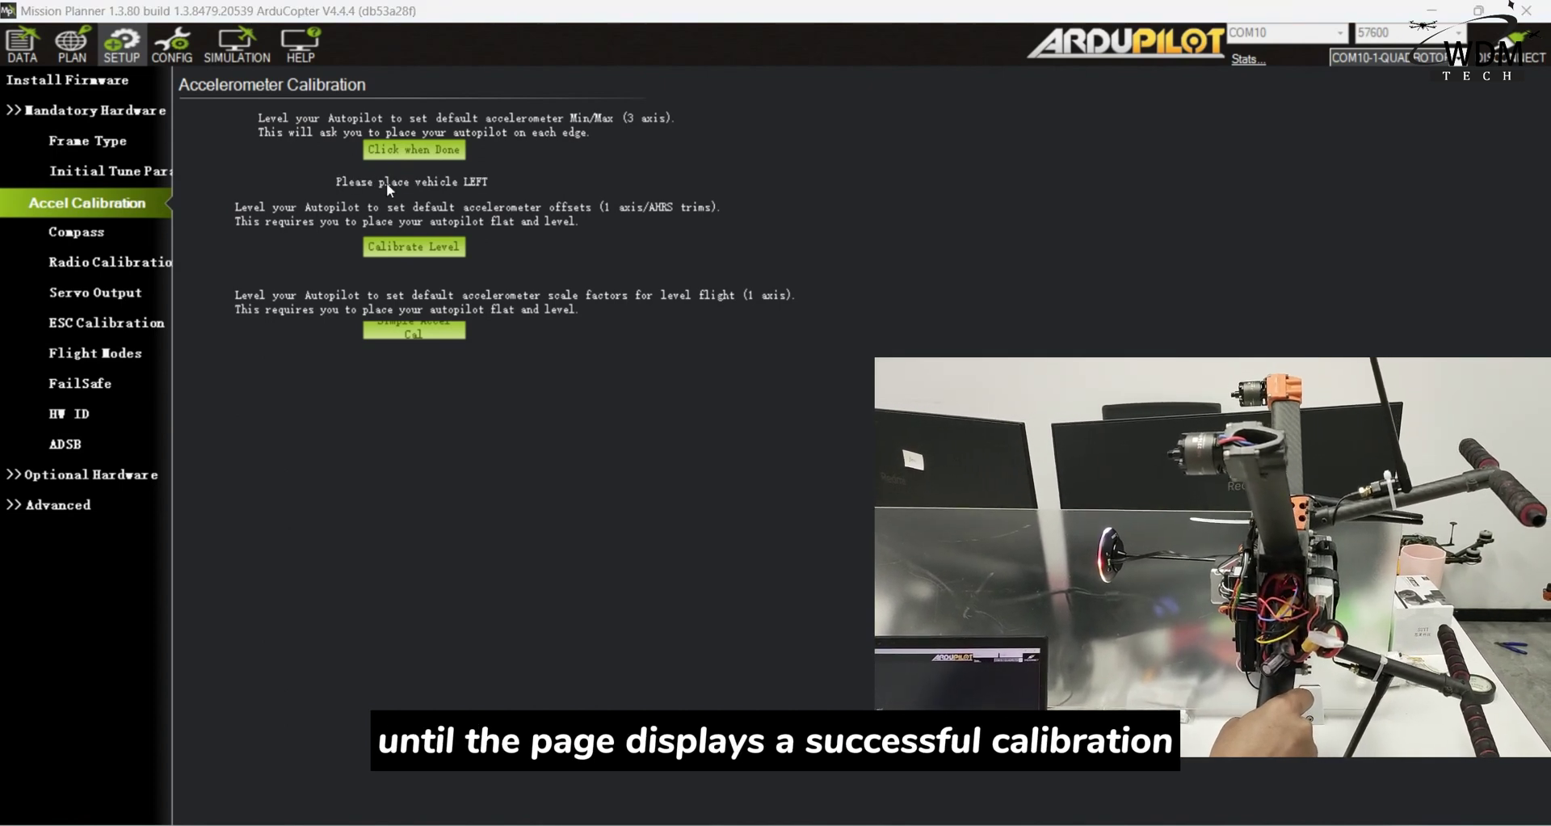
{"action": "left_click", "coordinate": [433, 153]}
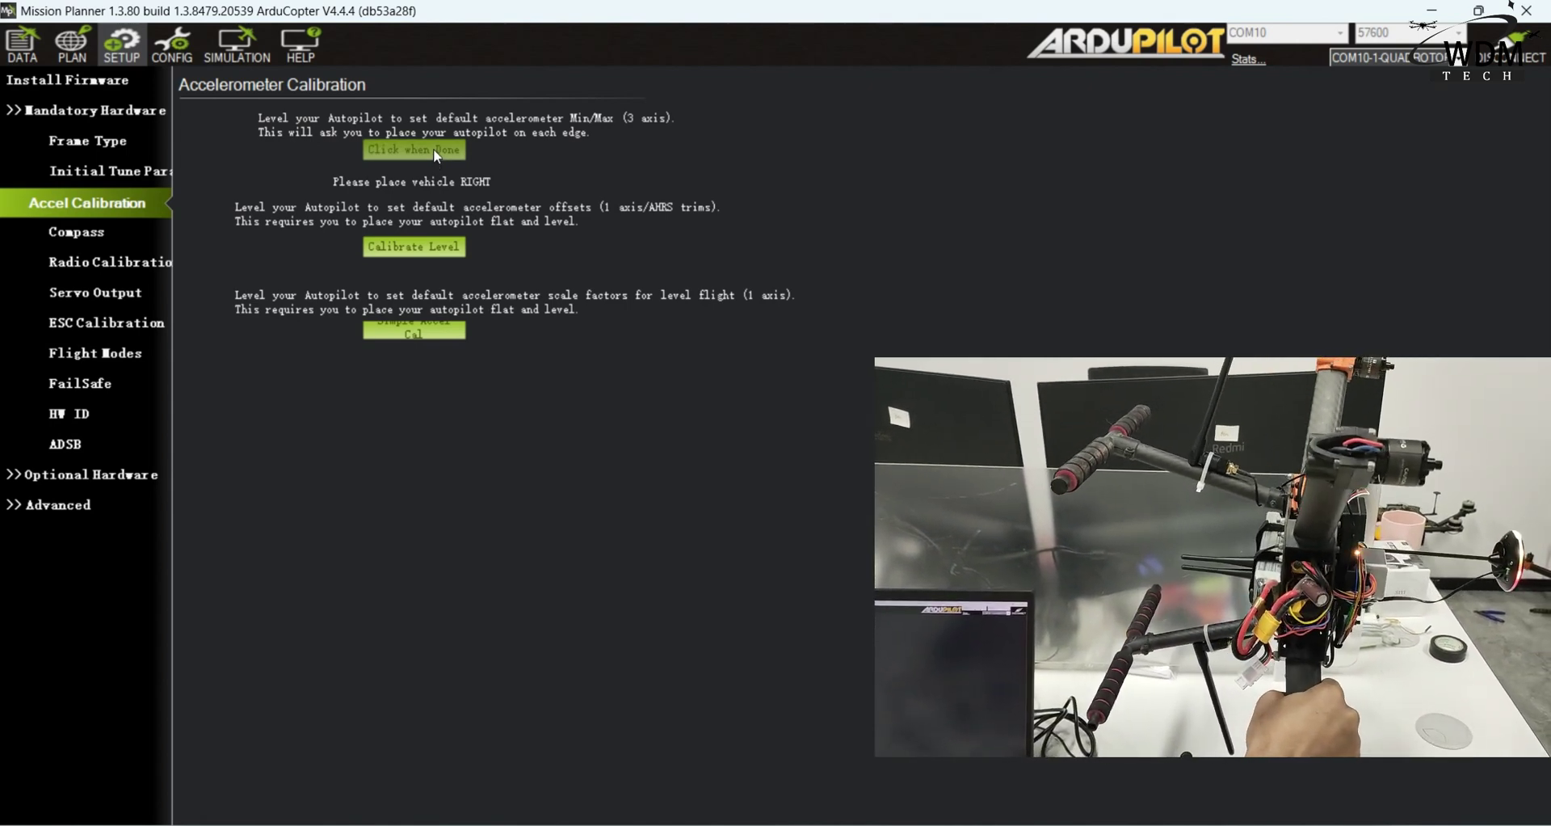
{"action": "left_click", "coordinate": [433, 148]}
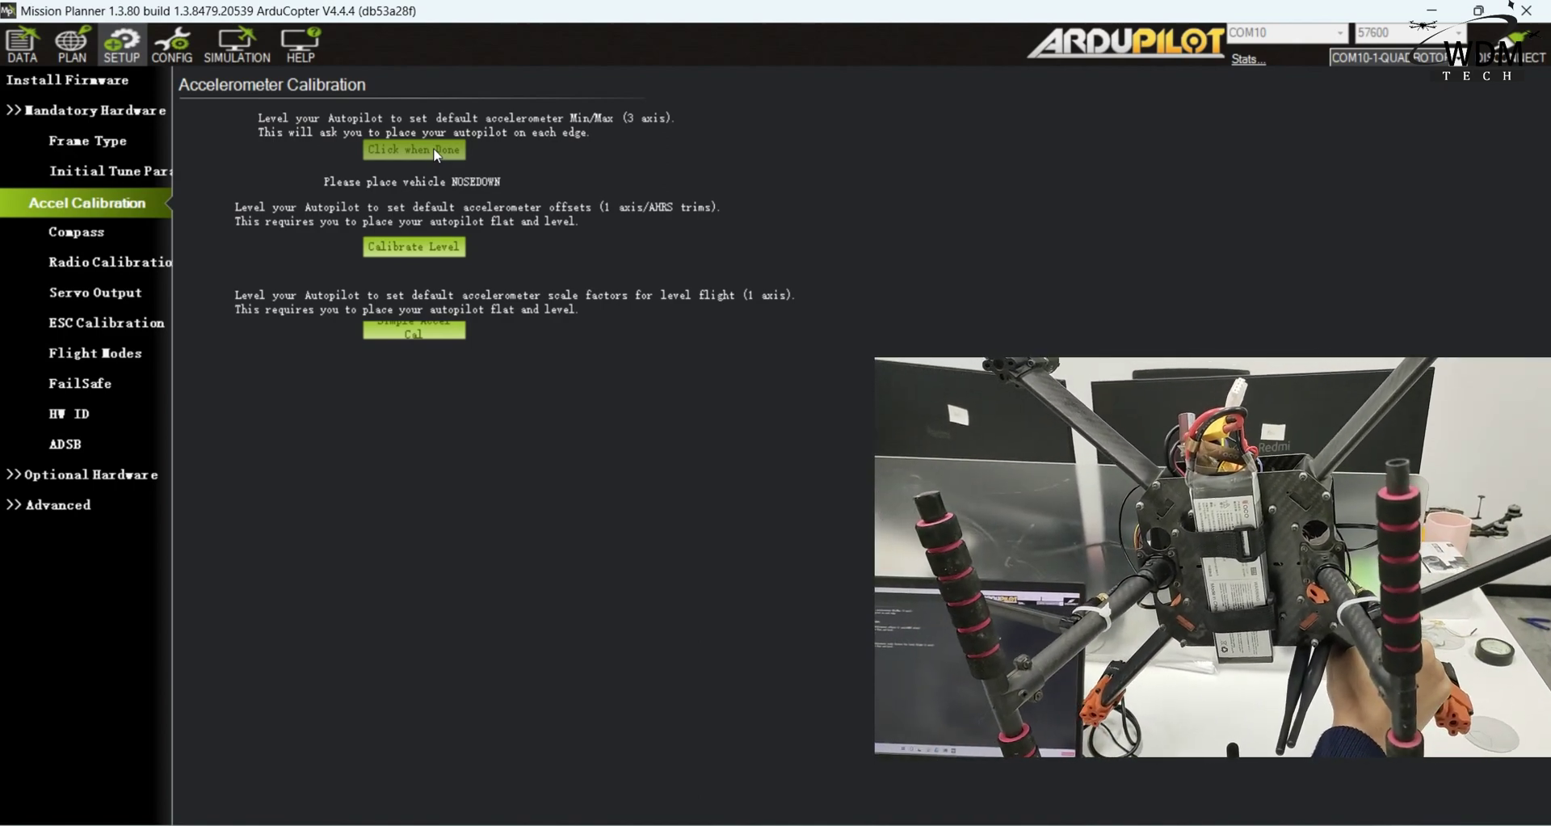
{"action": "left_click", "coordinate": [436, 153]}
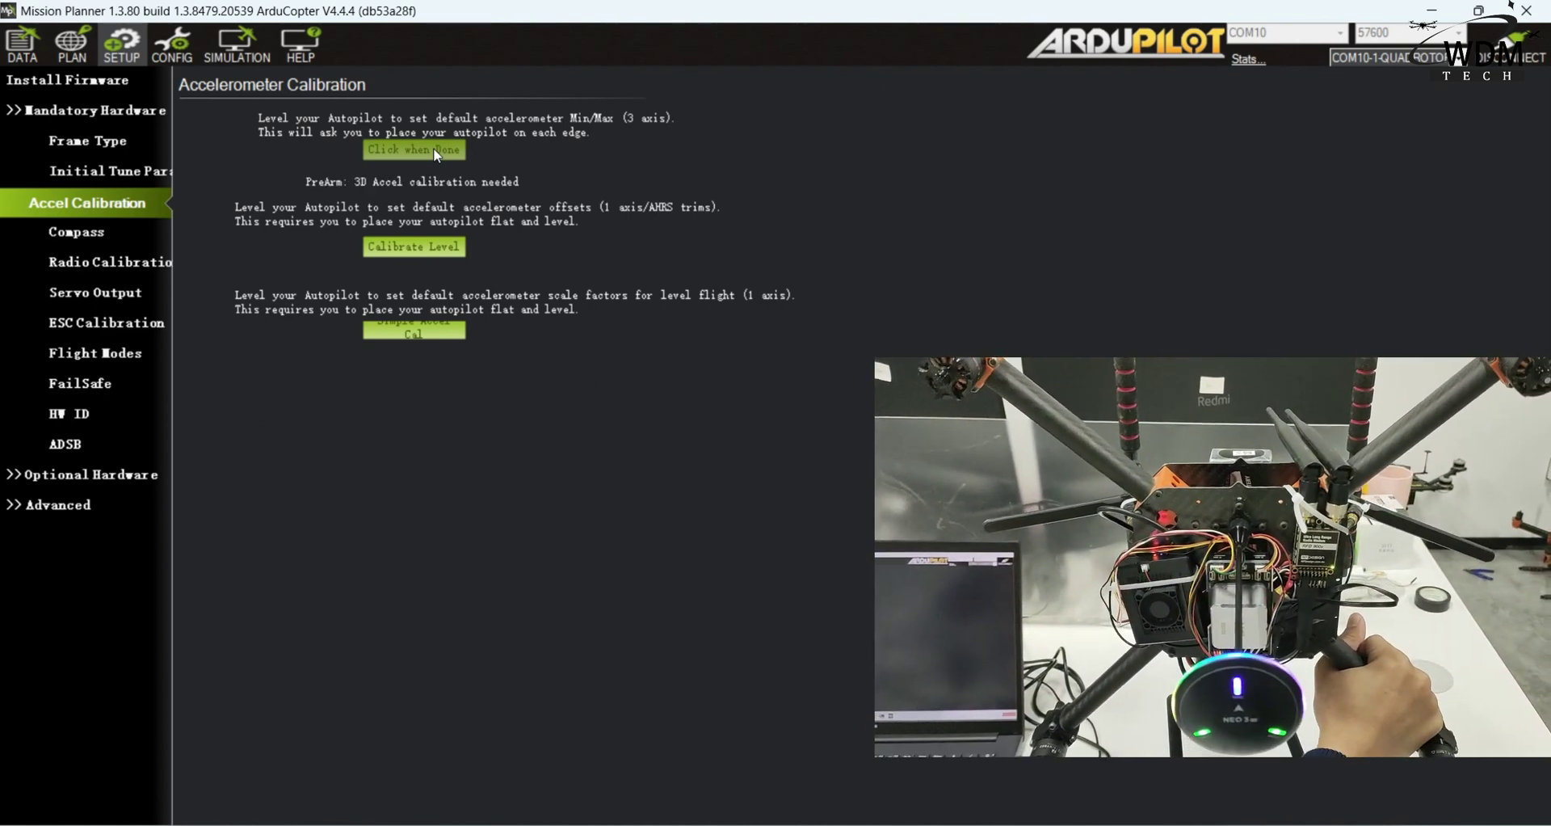
{"action": "left_click", "coordinate": [436, 154]}
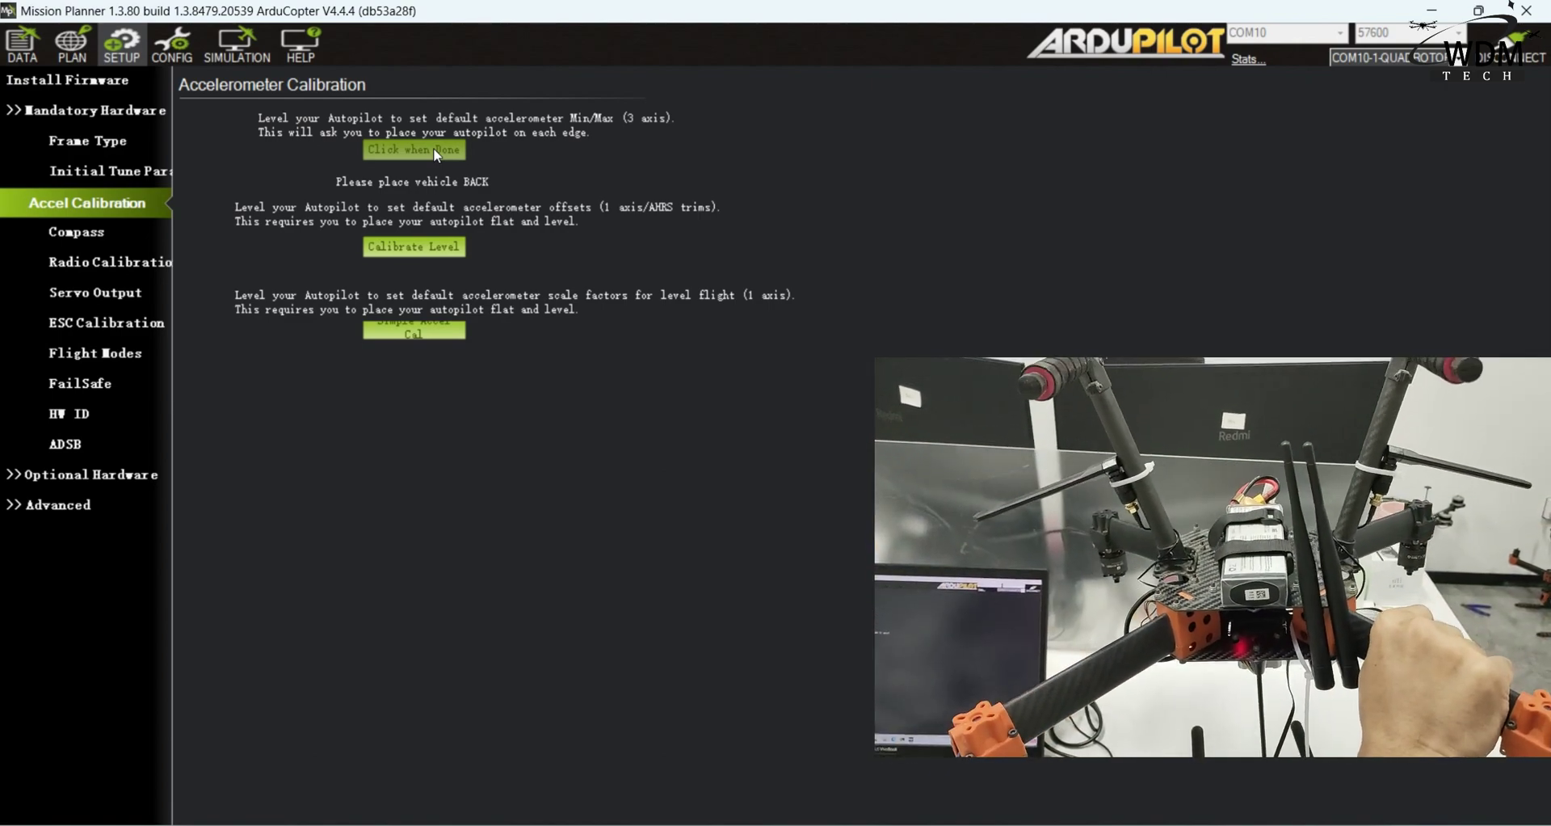
{"action": "left_click", "coordinate": [437, 153]}
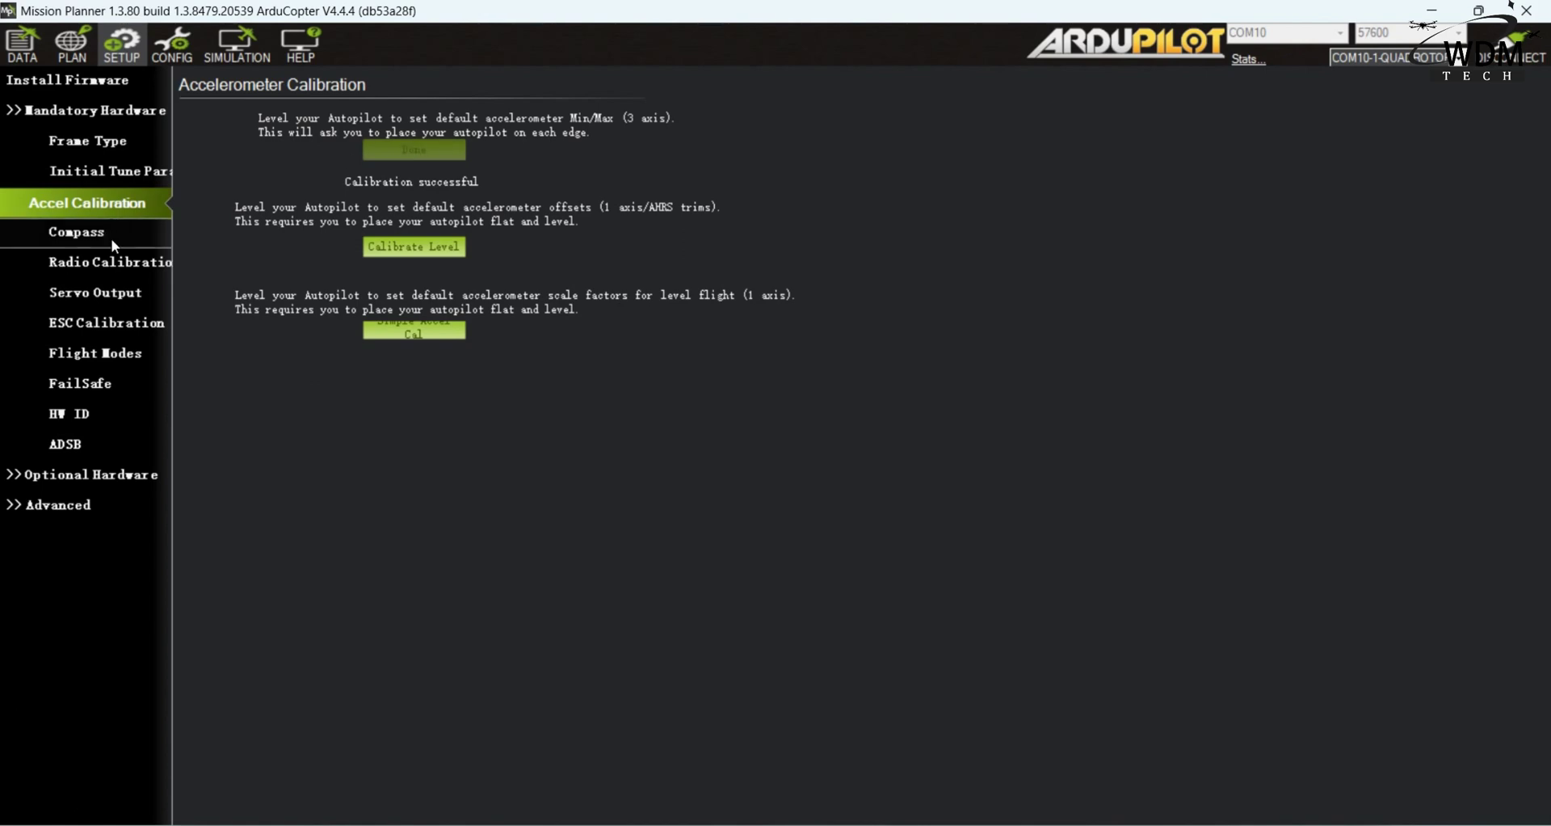
Step: Run the onboard magnetometer calibration for the compass and acknowledge the autopilot reboot notice
{"action": "left_click", "coordinate": [112, 243]}
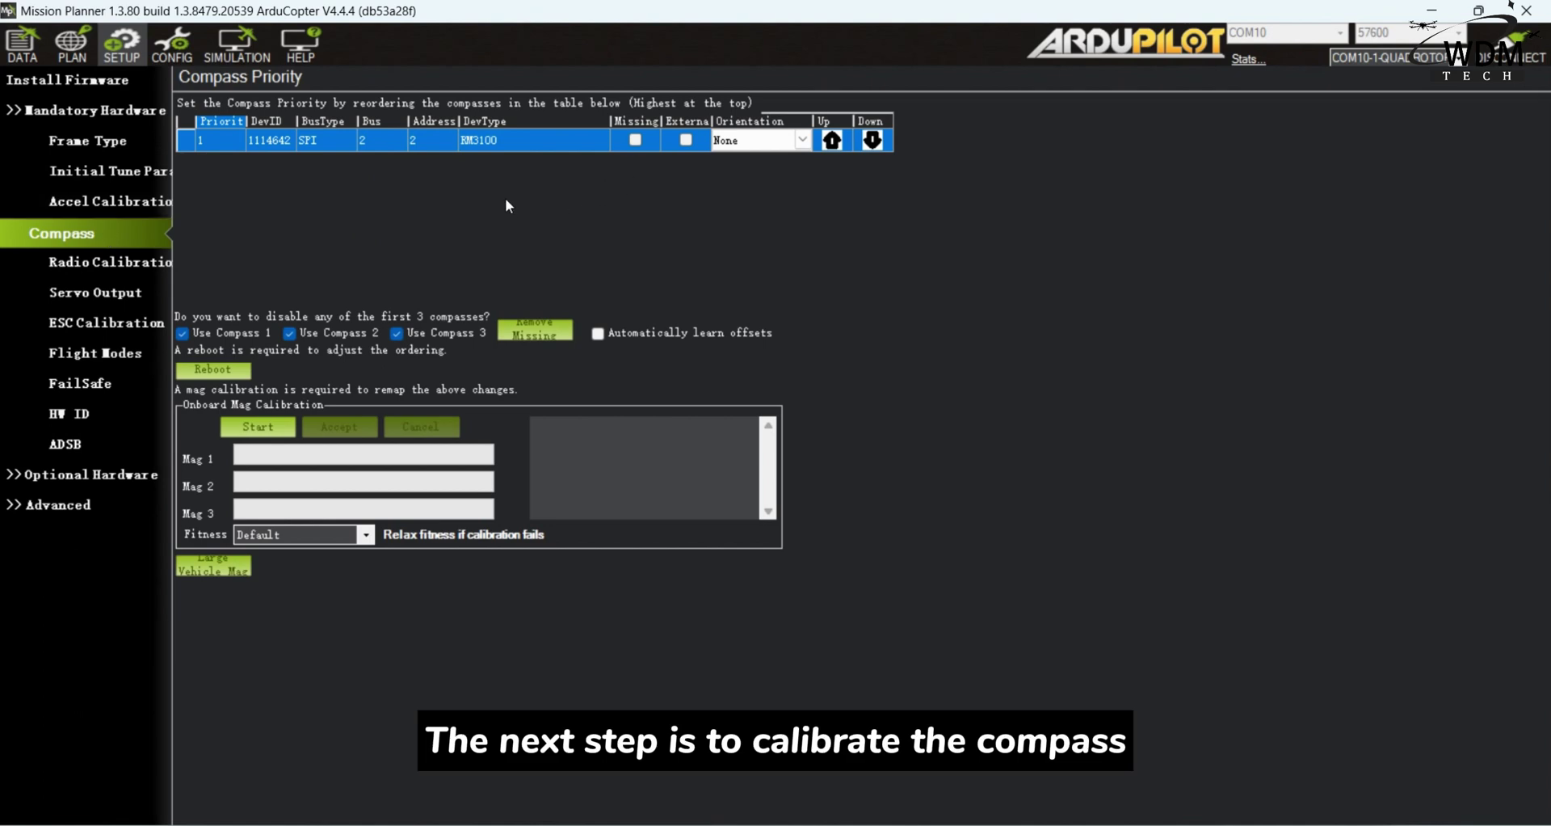
{"action": "left_click", "coordinate": [270, 432]}
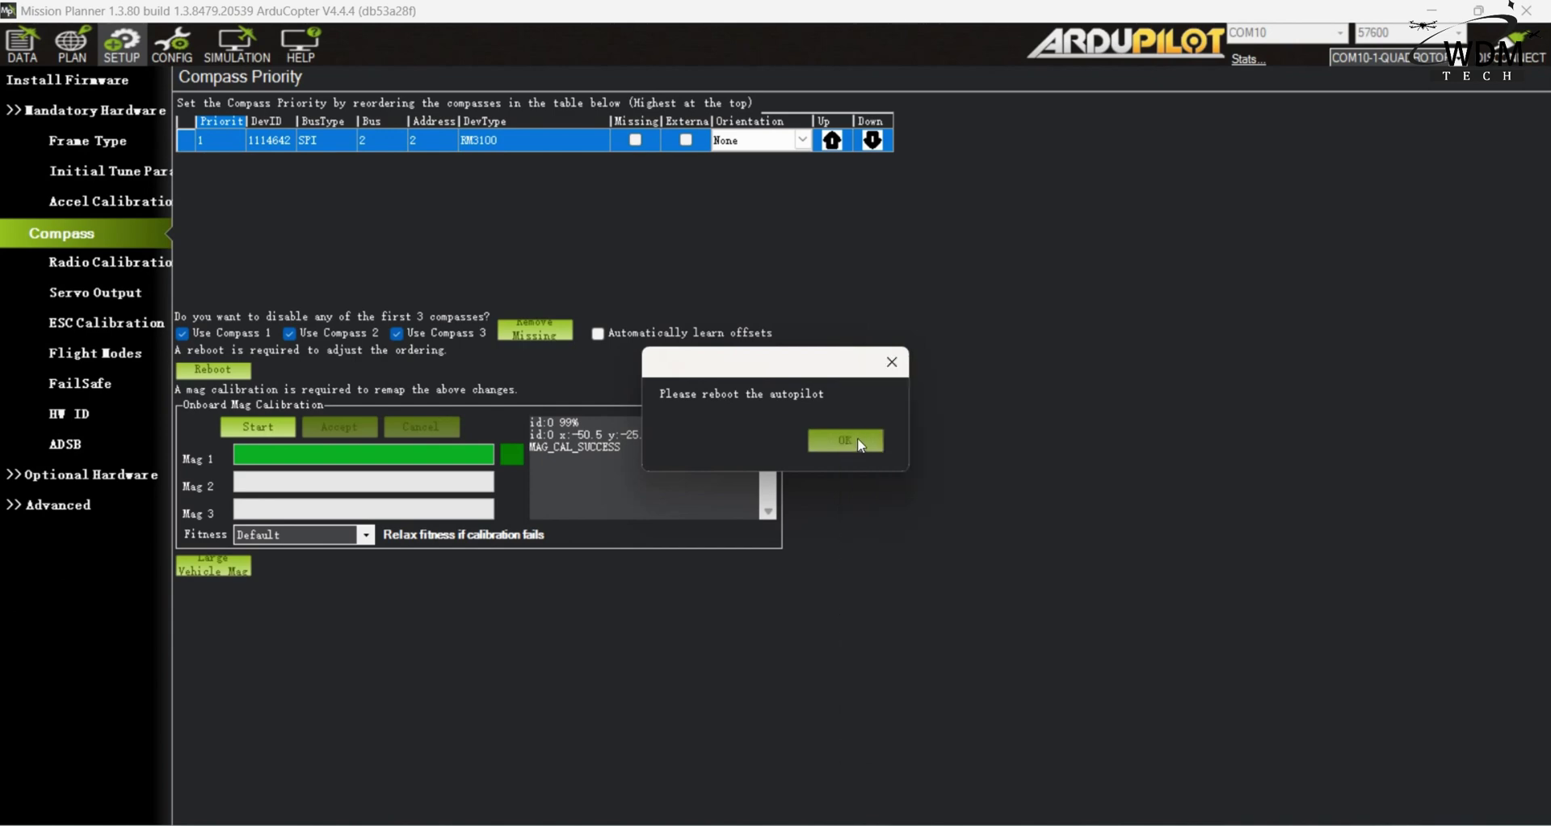
{"action": "left_click", "coordinate": [857, 438]}
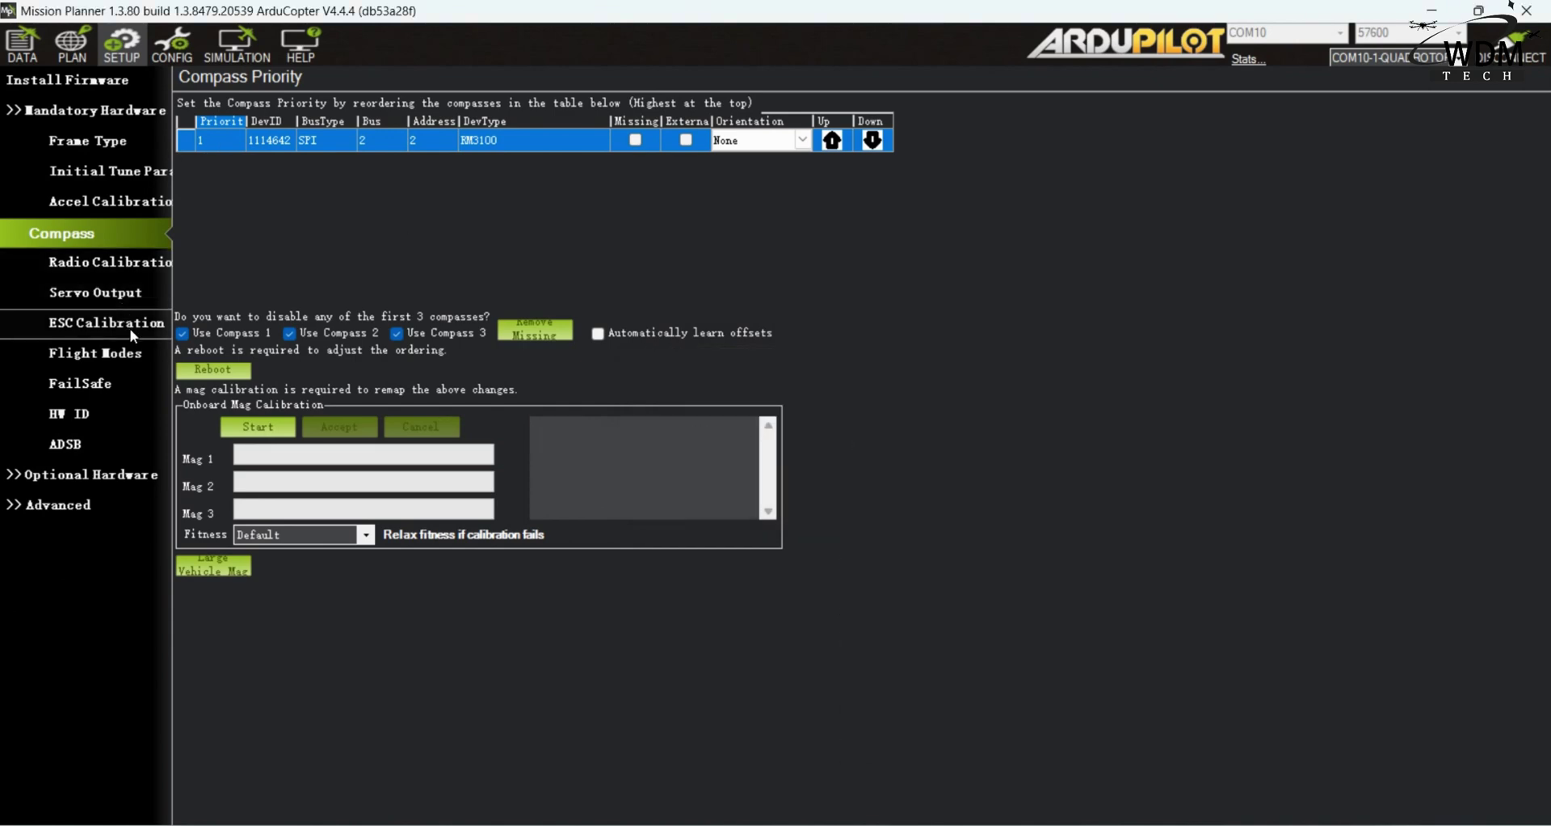
Step: Calibrate the radio by recording the extreme positions of all sticks and switches, and save the channel limits
{"action": "left_click", "coordinate": [131, 265]}
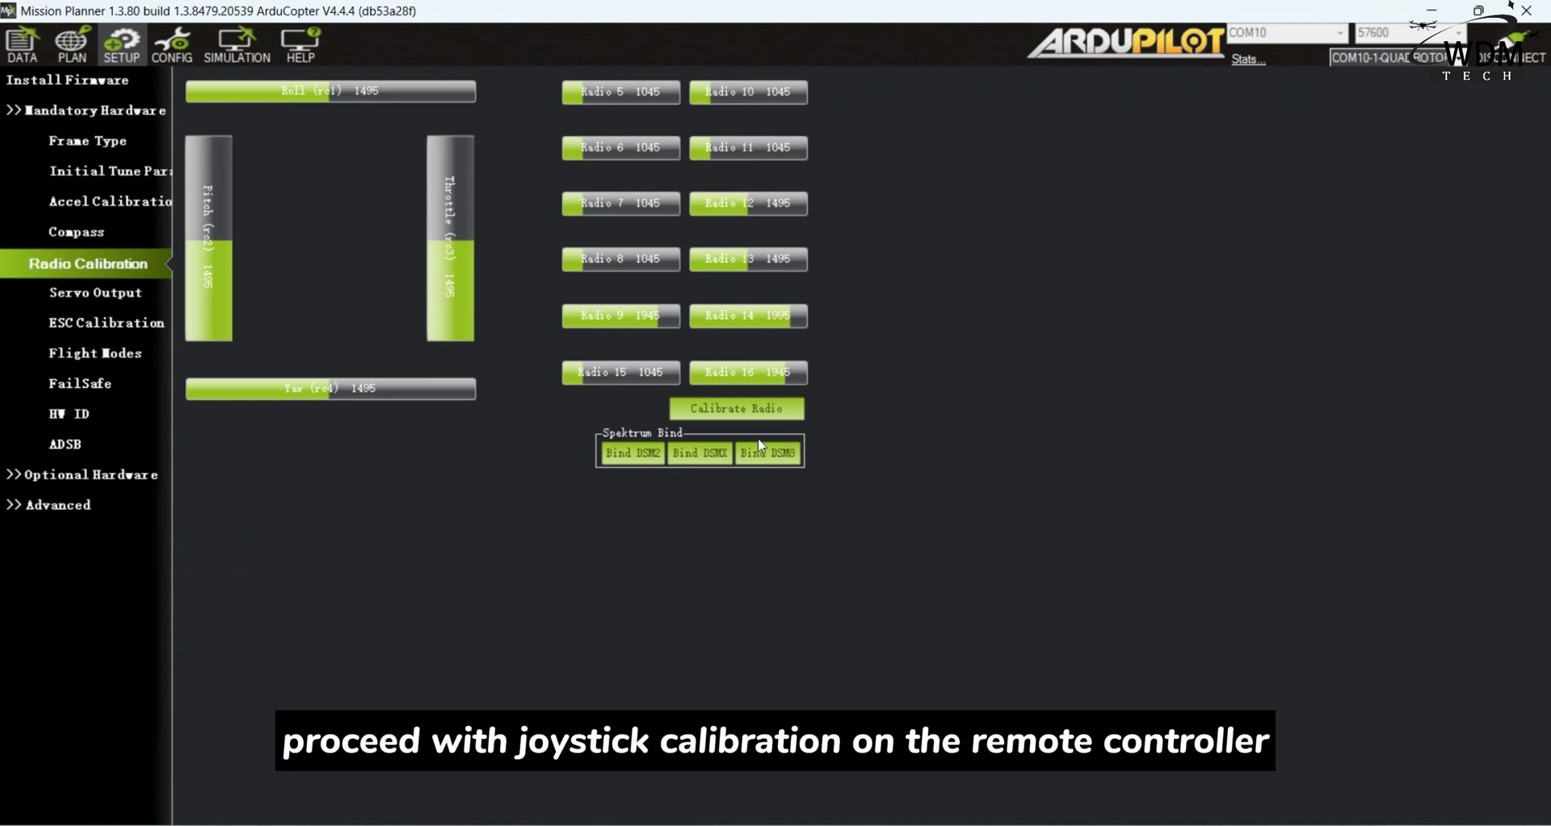
{"action": "left_click", "coordinate": [736, 410]}
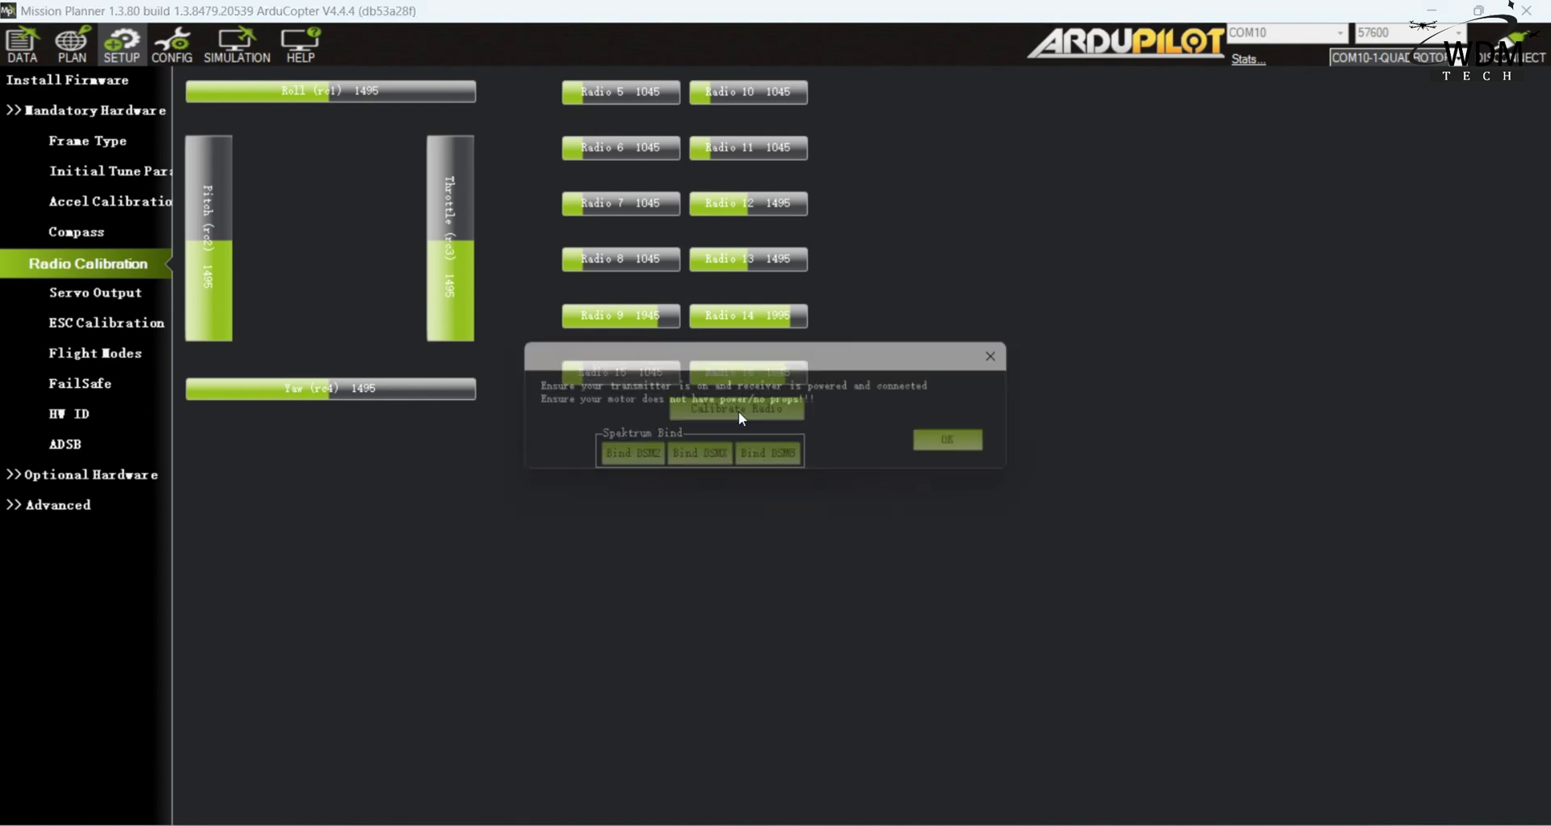
{"action": "left_click", "coordinate": [959, 449]}
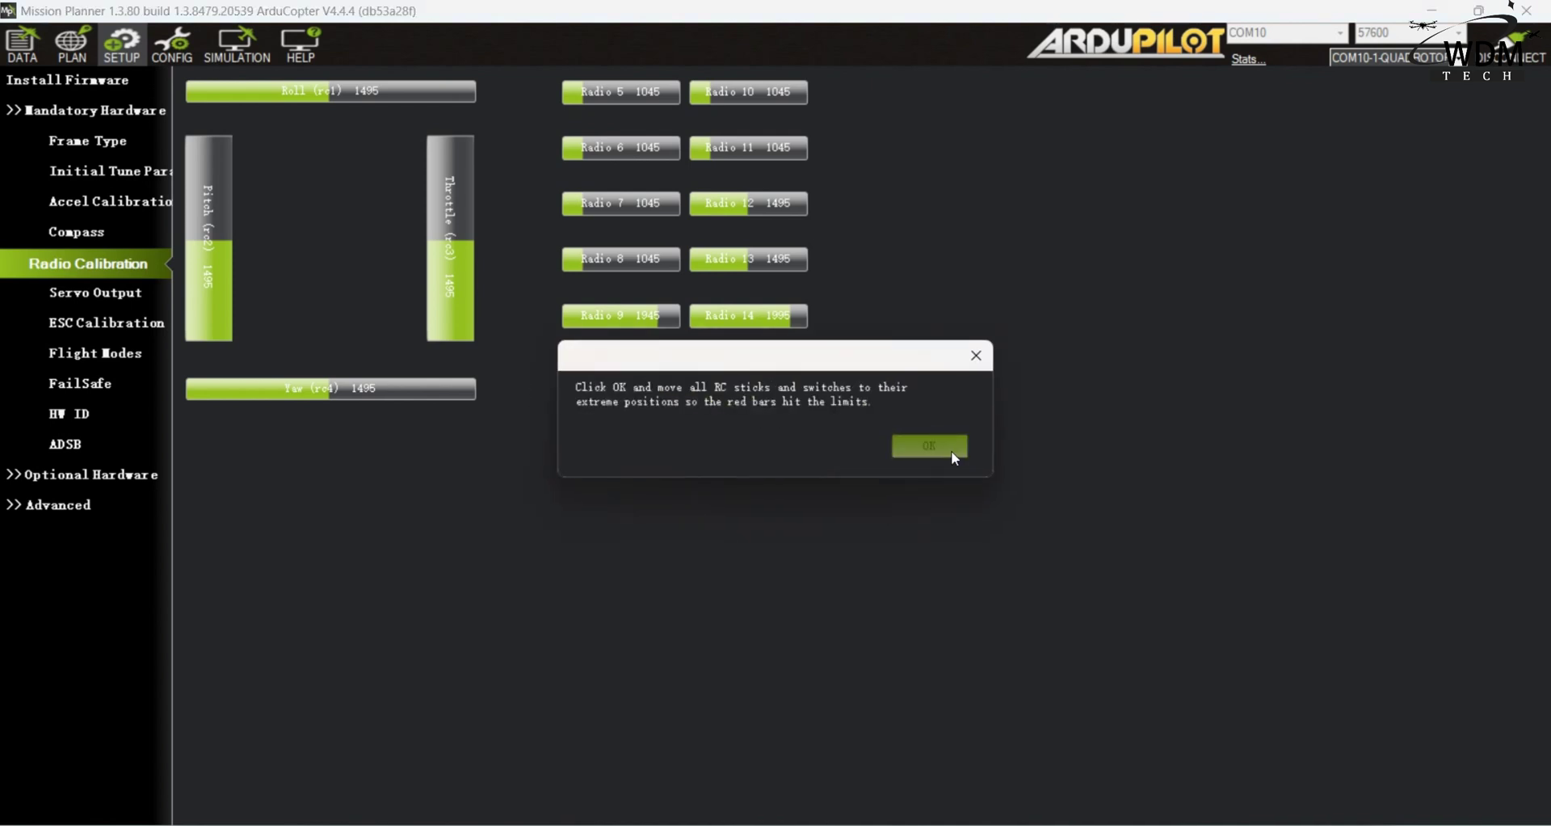
{"action": "left_click", "coordinate": [952, 449]}
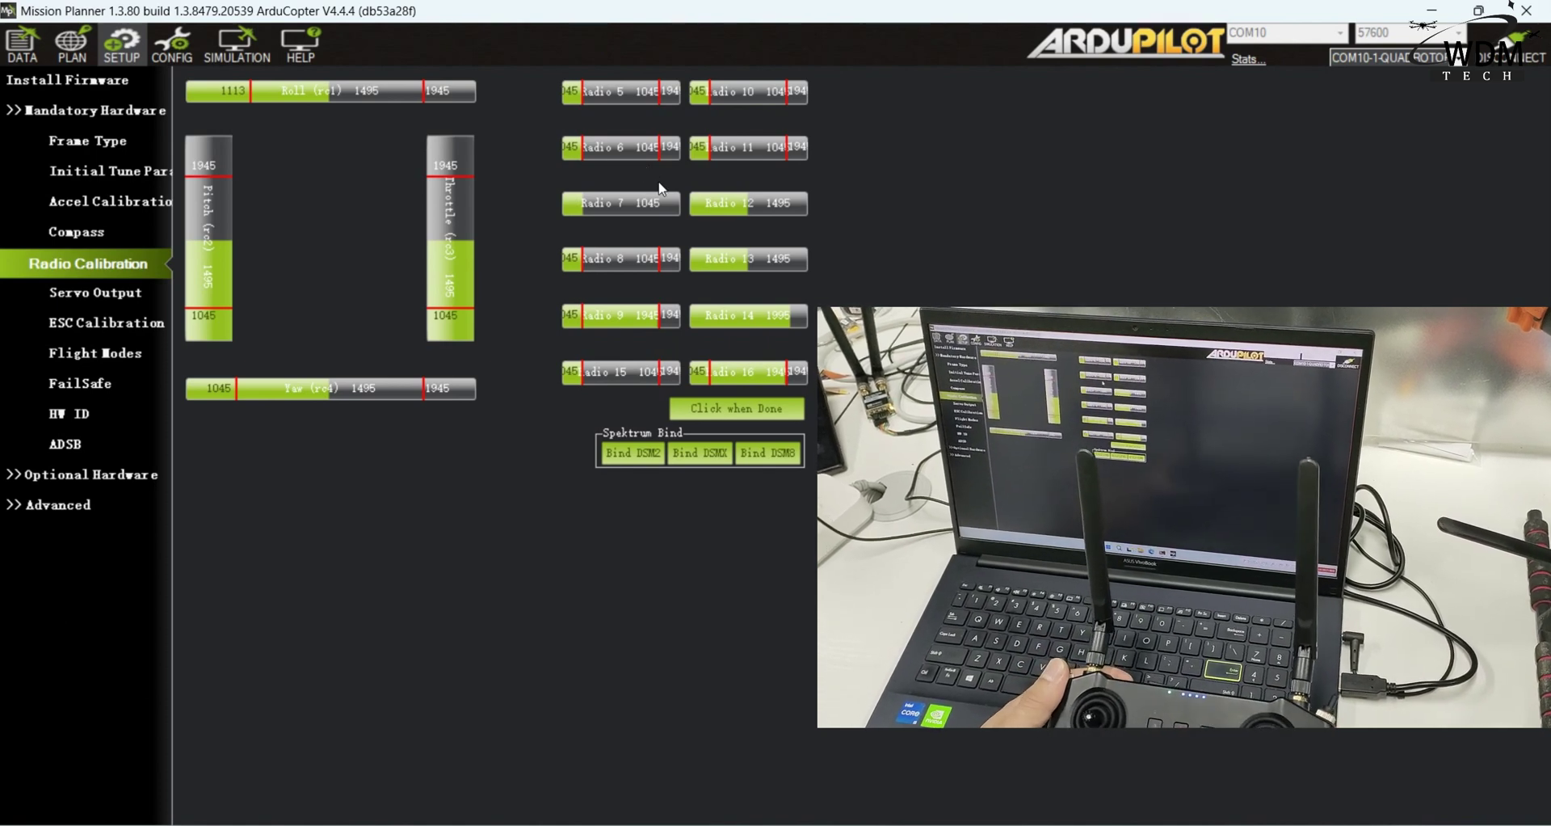
{"action": "left_click", "coordinate": [734, 406]}
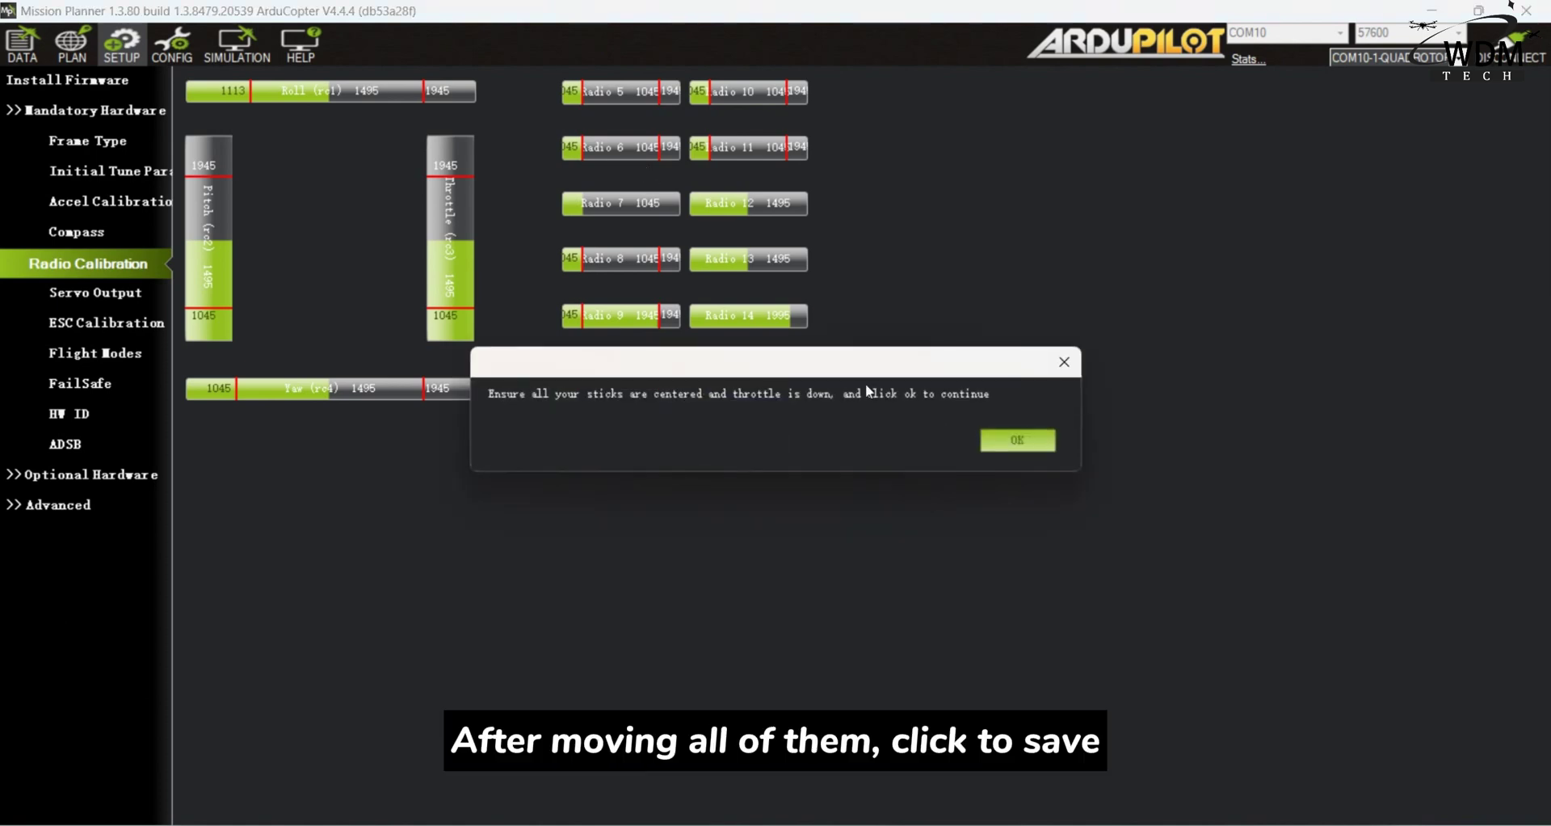
{"action": "left_click", "coordinate": [1026, 440]}
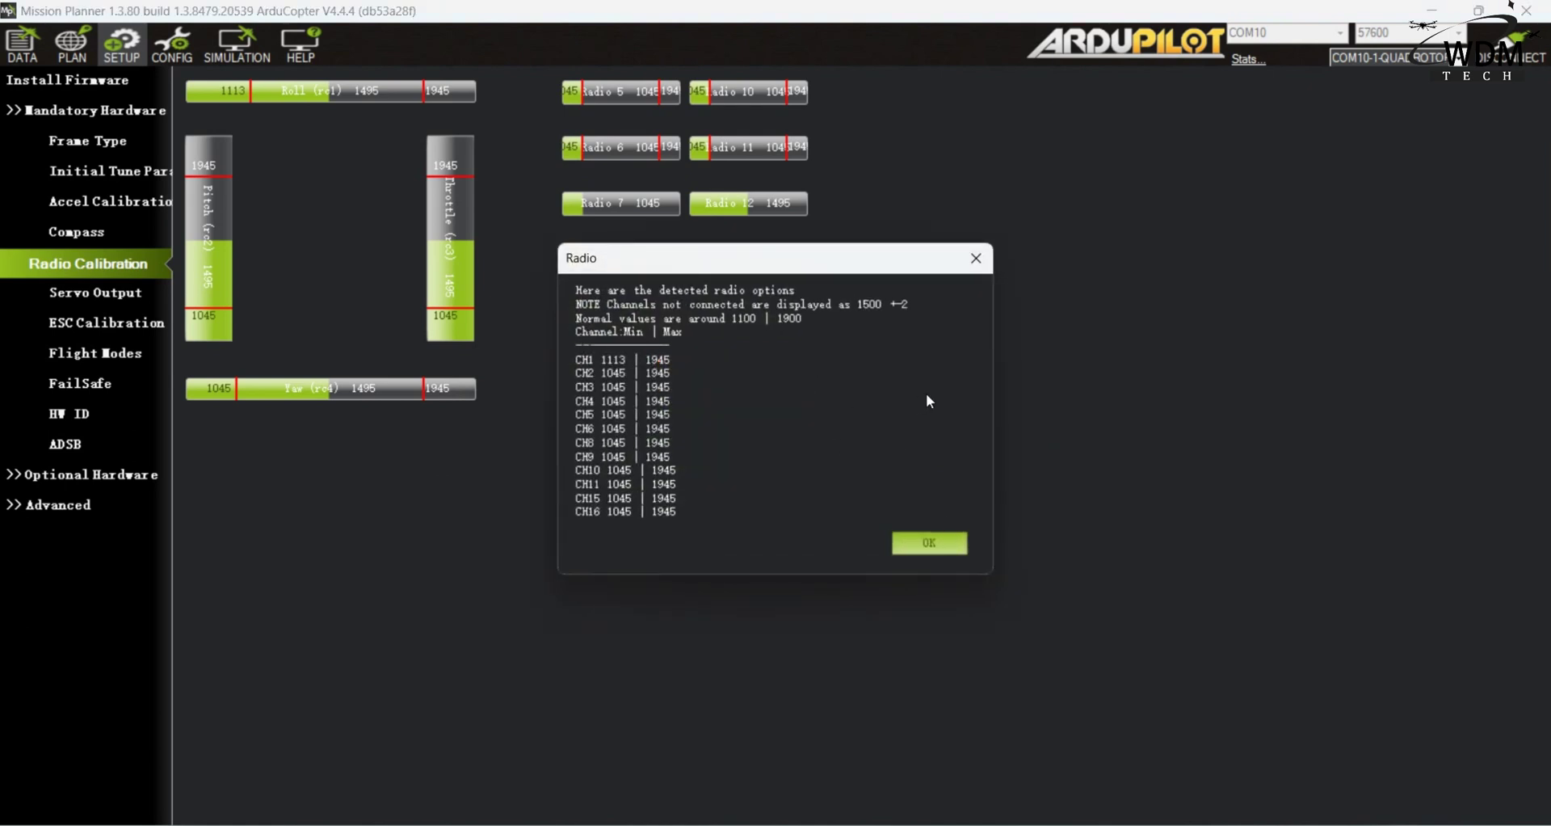
{"action": "left_click", "coordinate": [929, 544]}
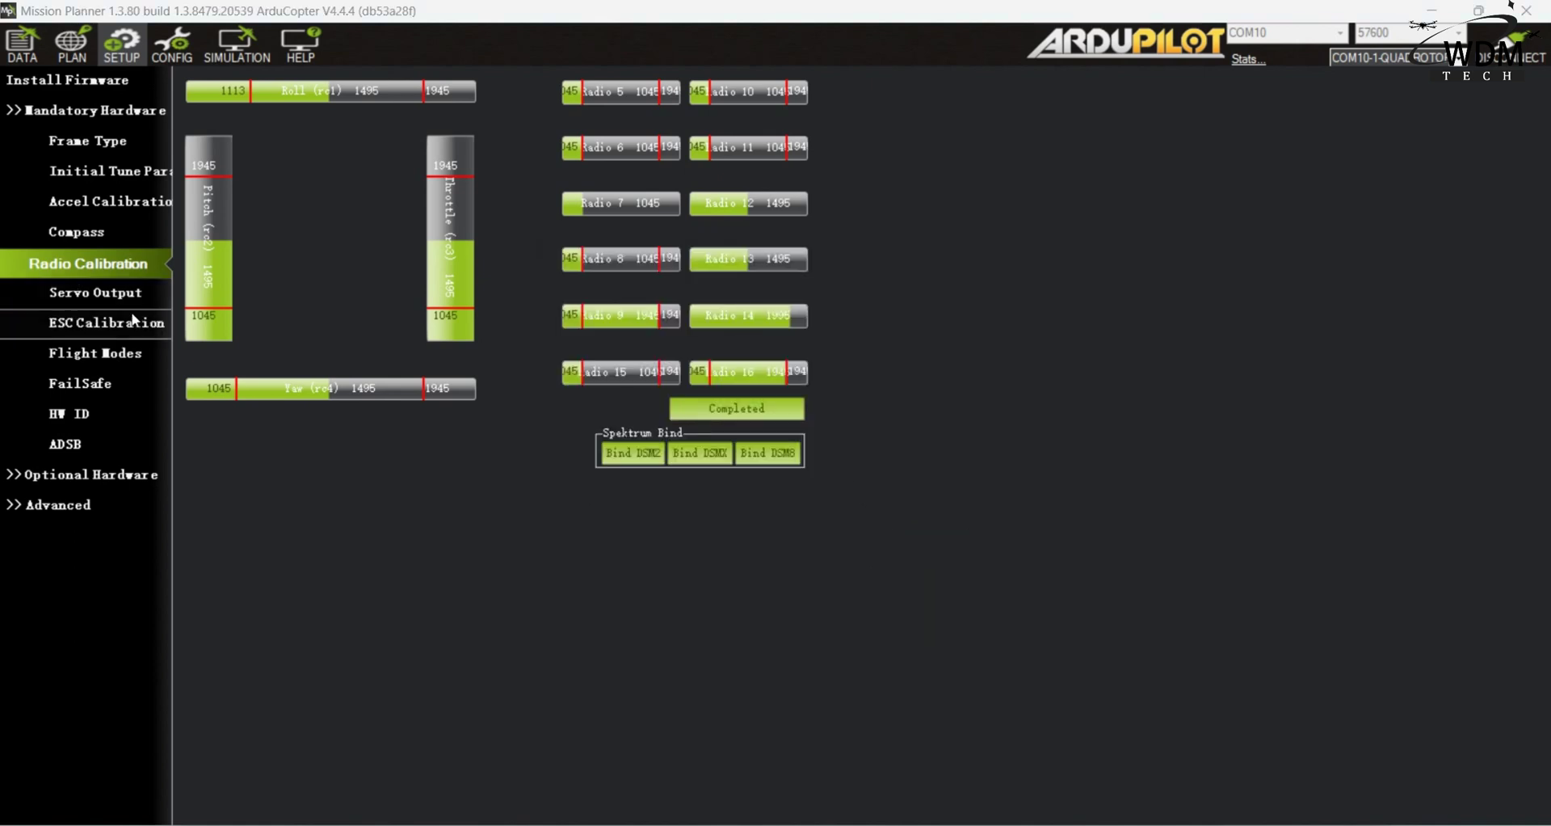
Step: Assign AltHold to Flight Mode 4 and Loiter to Flight Mode 1, and save the modes
{"action": "left_click", "coordinate": [123, 352]}
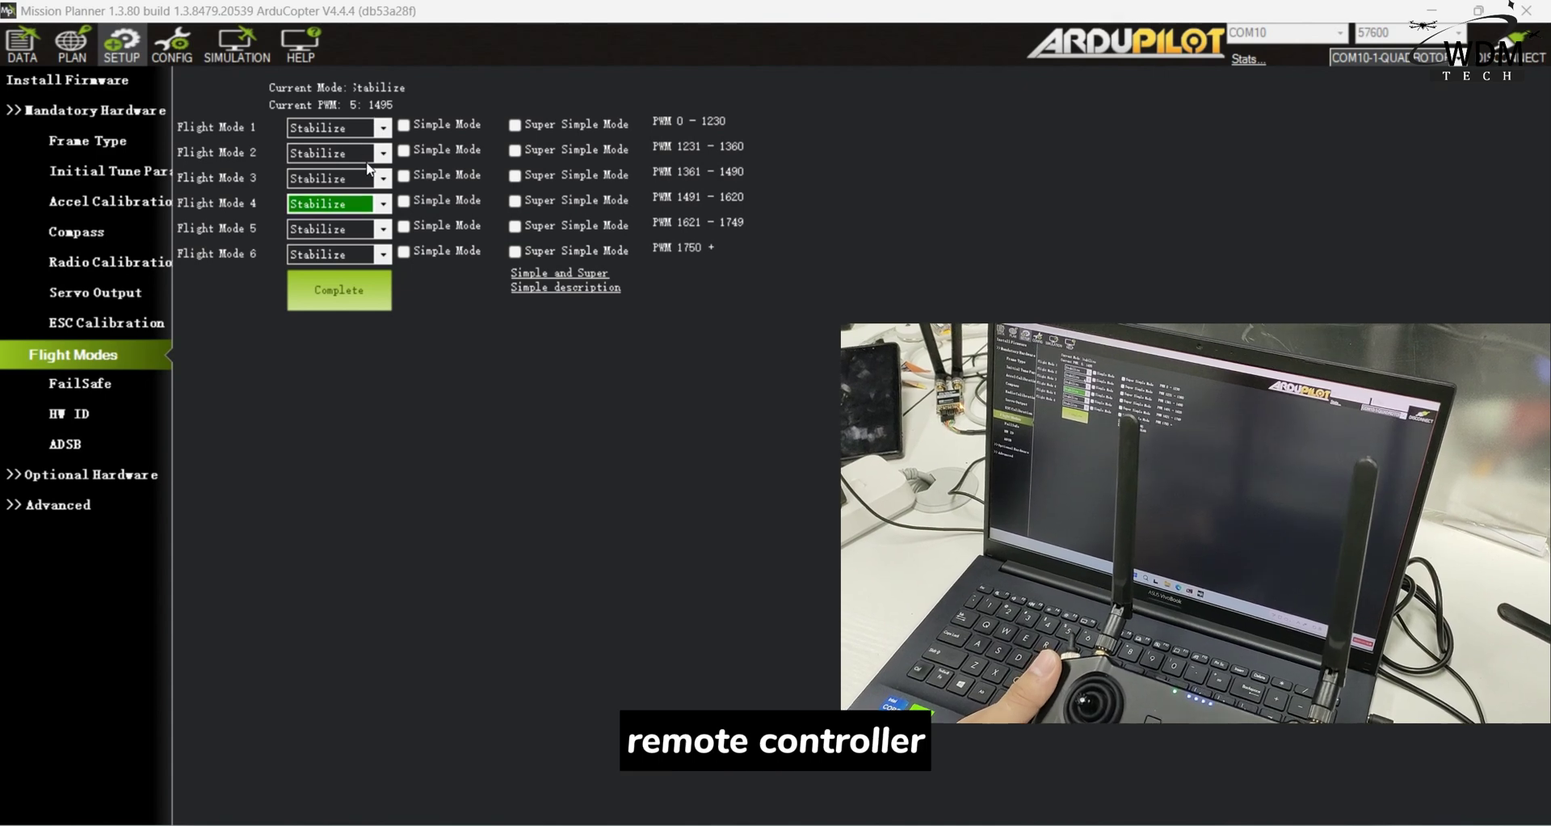
{"action": "left_click", "coordinate": [382, 205]}
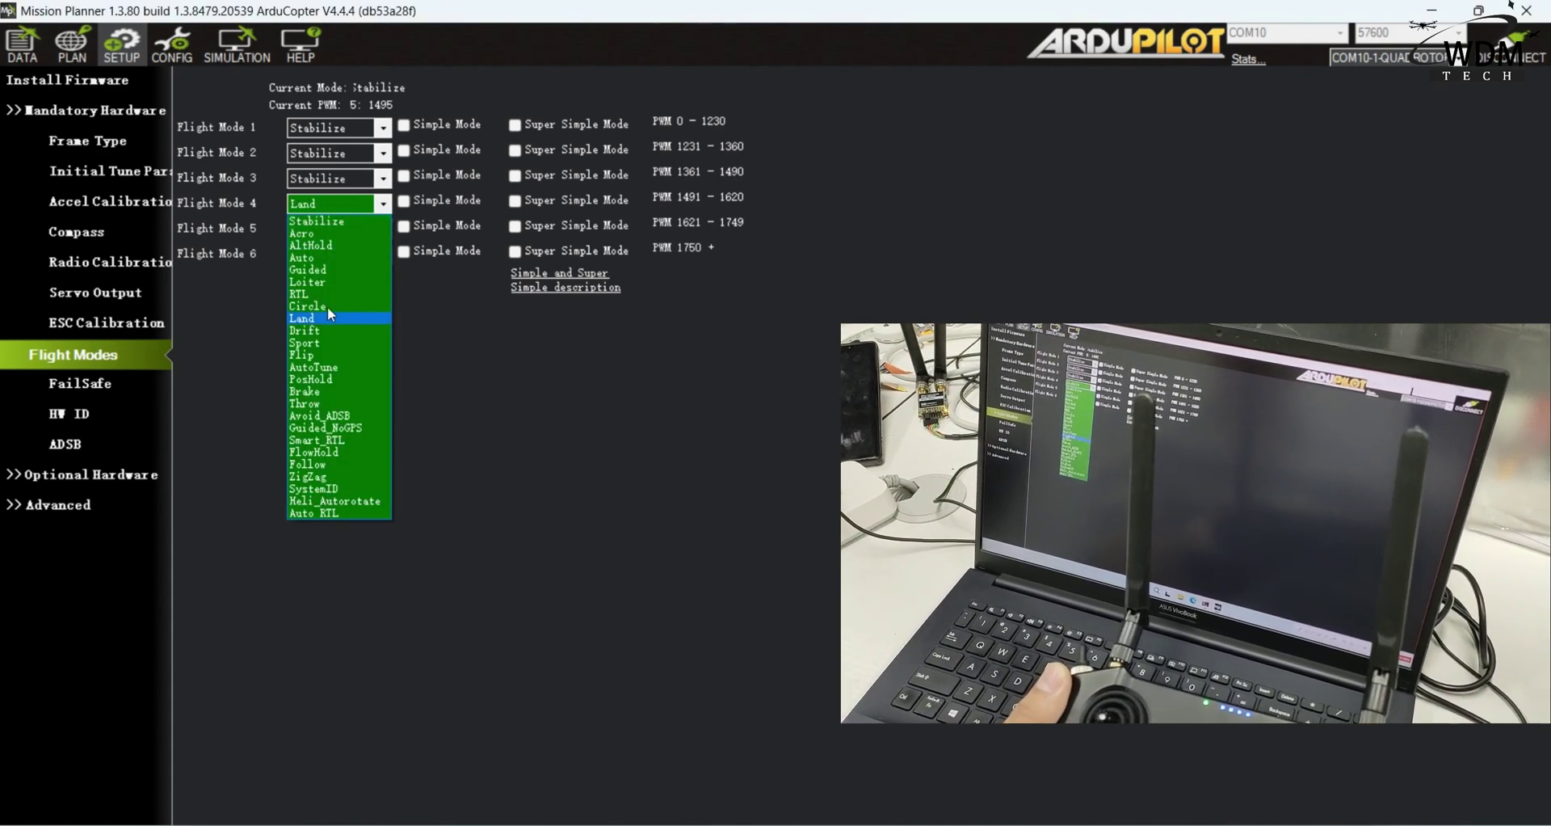
{"action": "left_click", "coordinate": [327, 245]}
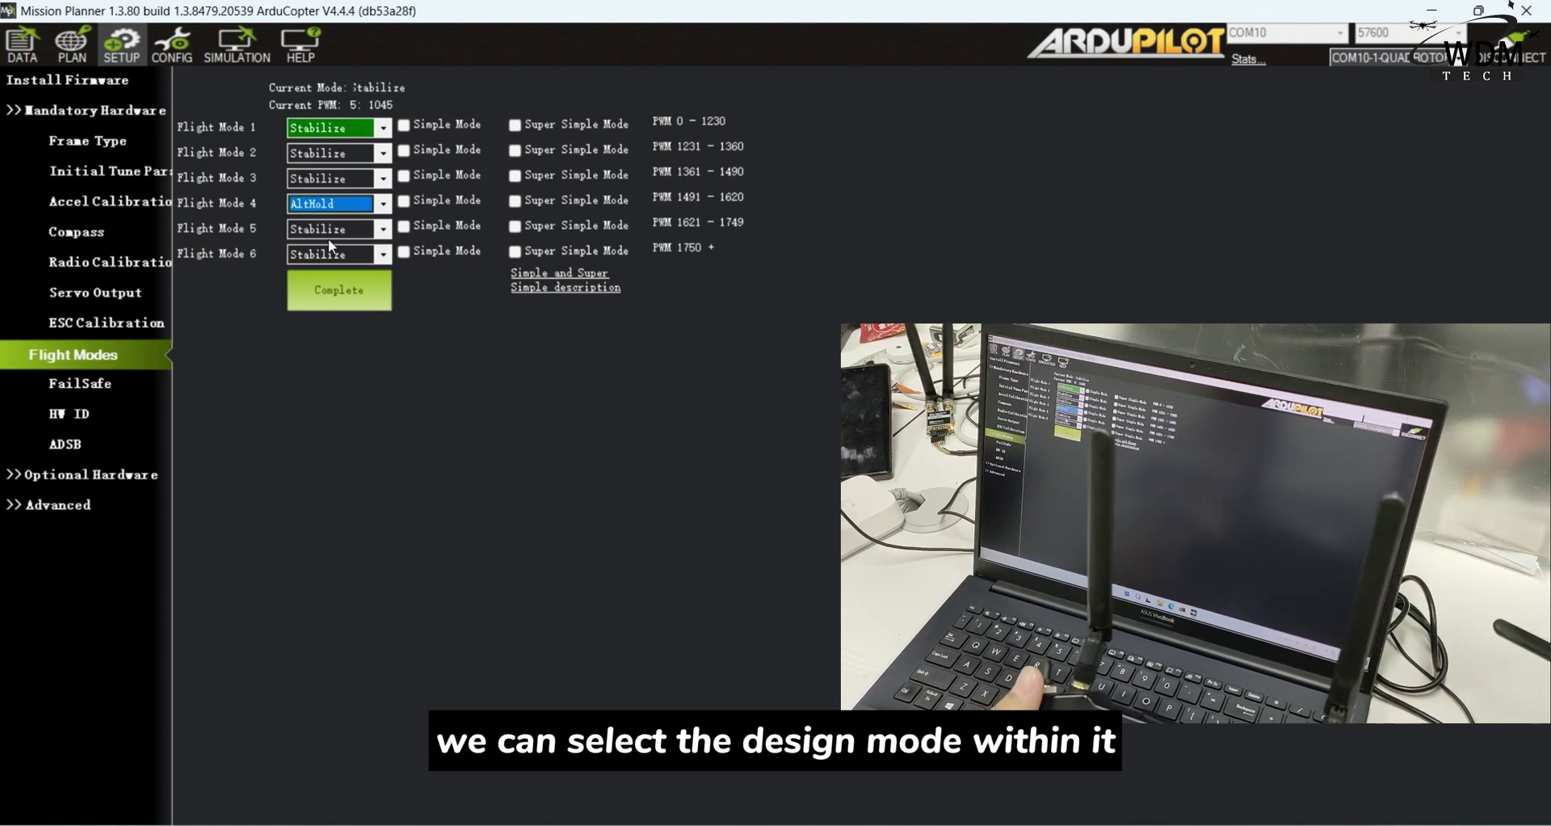
{"action": "left_click", "coordinate": [382, 133]}
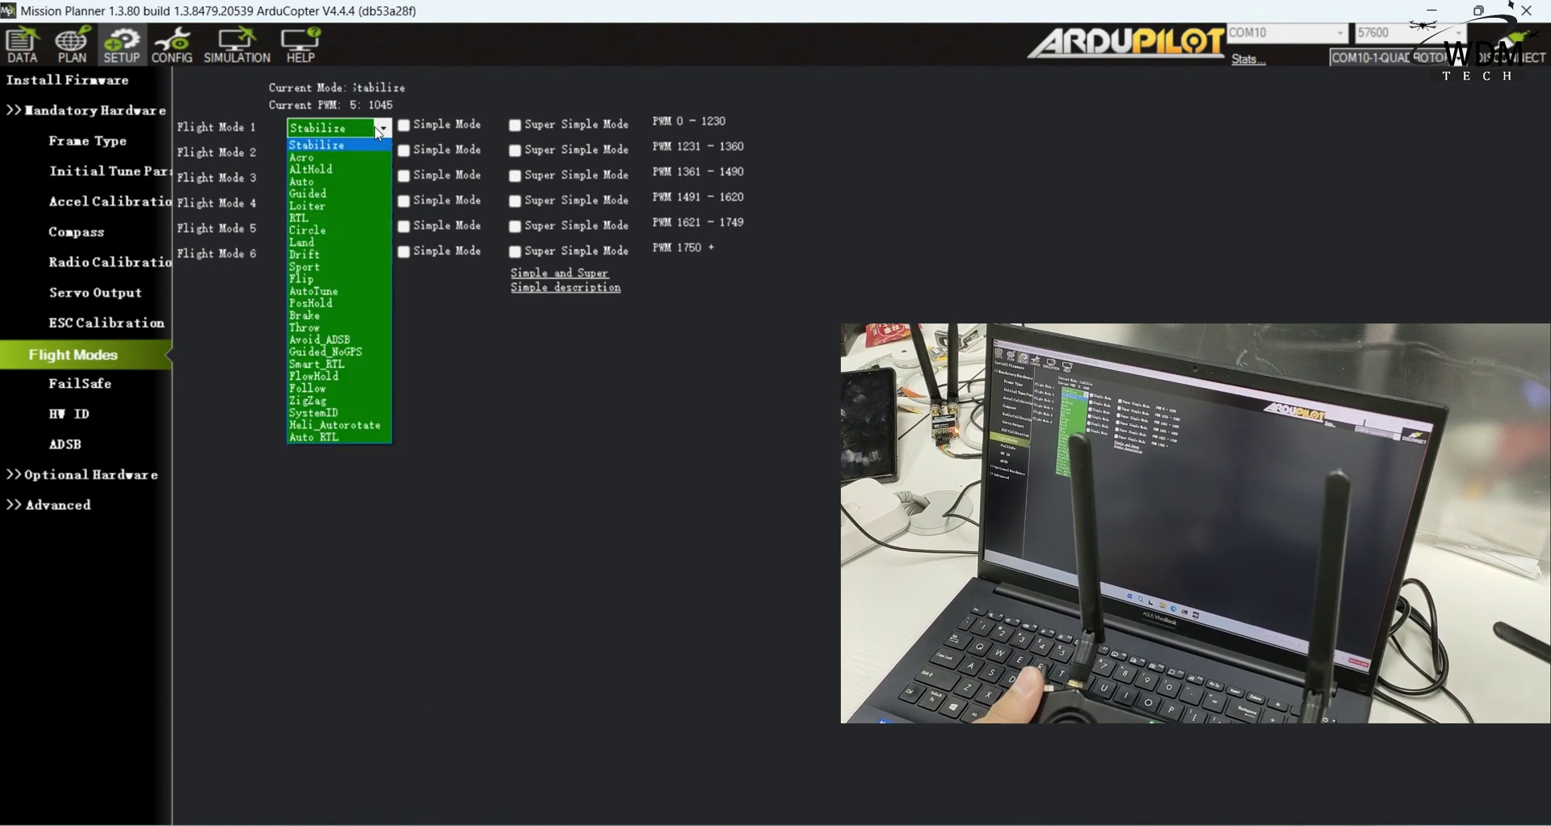
{"action": "left_click", "coordinate": [346, 201]}
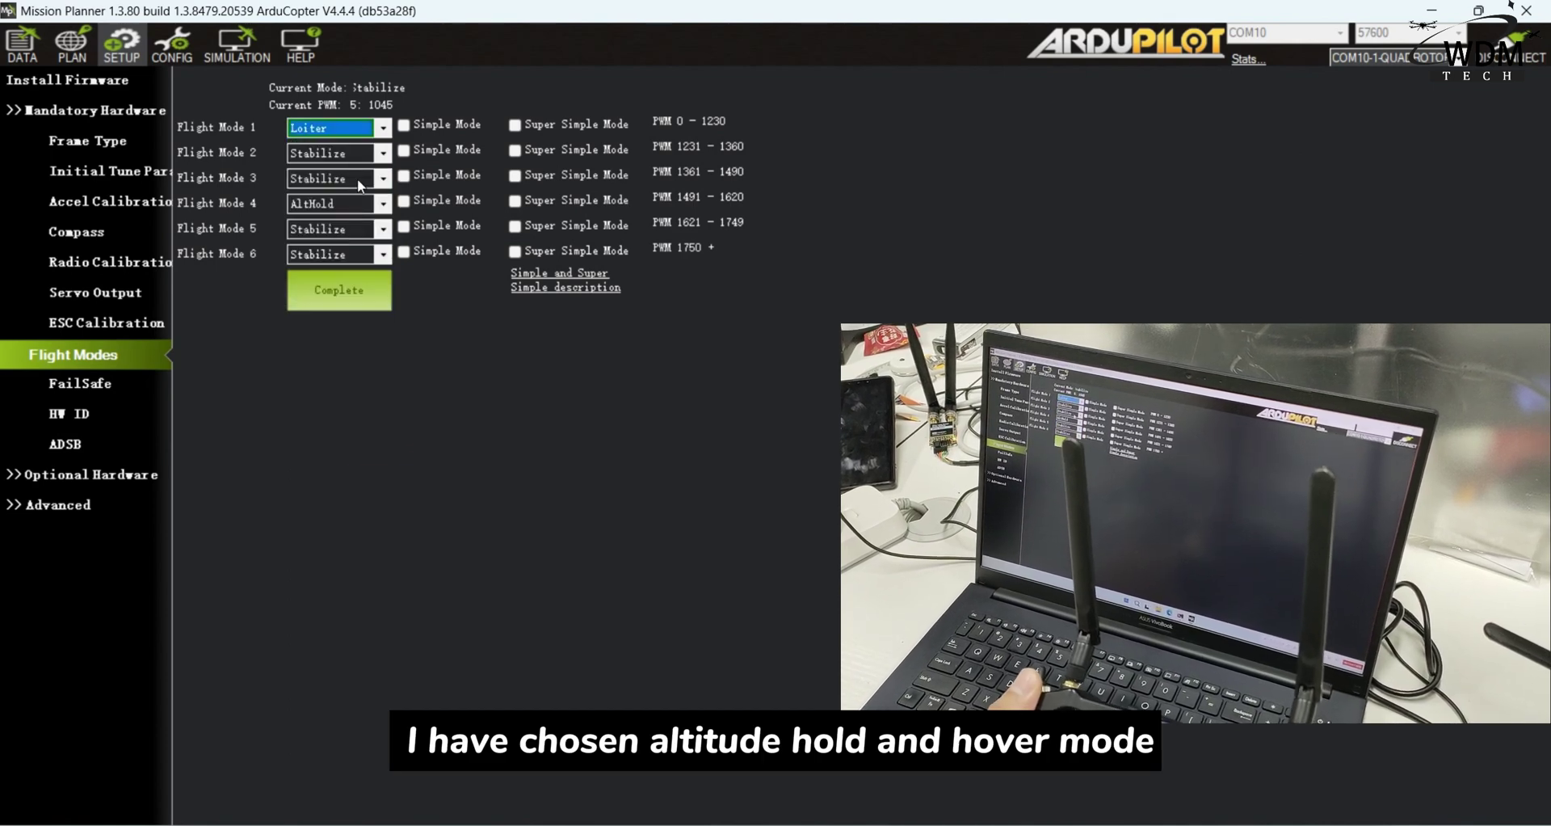
{"action": "left_click", "coordinate": [360, 301]}
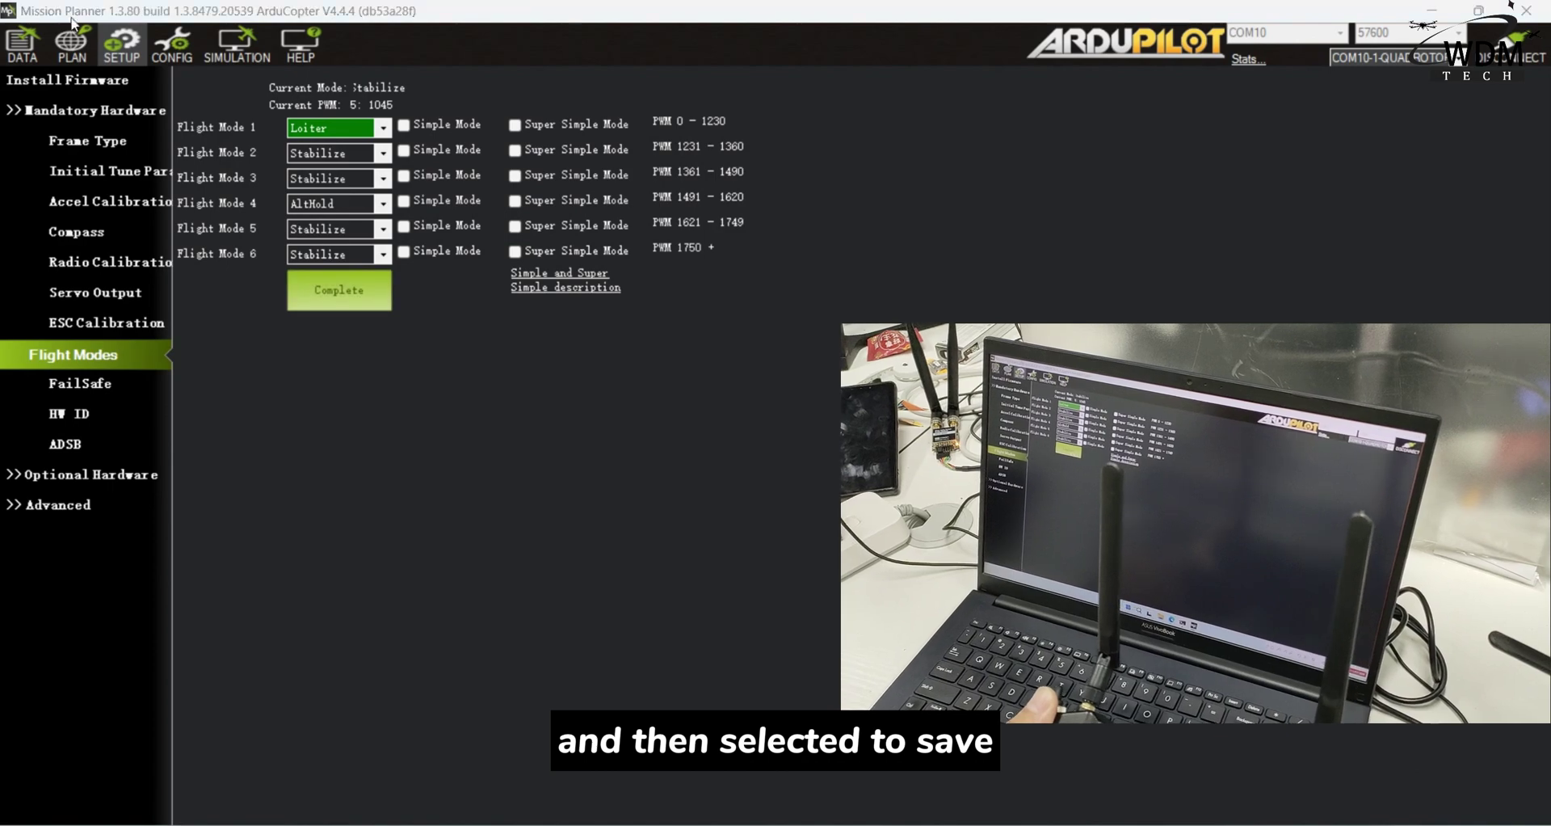
Step: Check the active flight mode on the flight data screen and return to the flight mode settings
{"action": "left_click", "coordinate": [34, 49]}
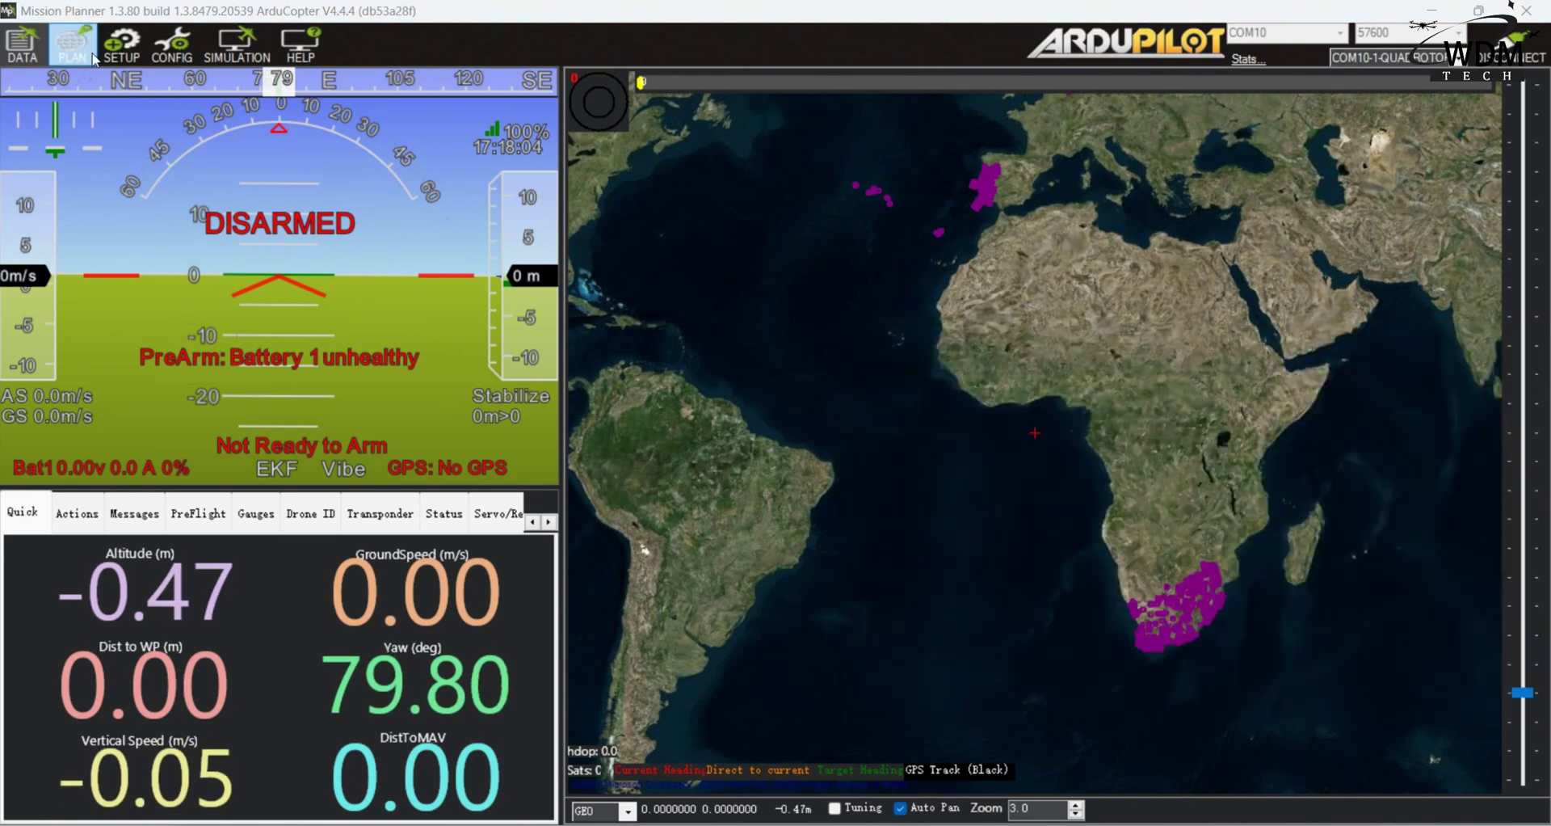
{"action": "left_click", "coordinate": [125, 53]}
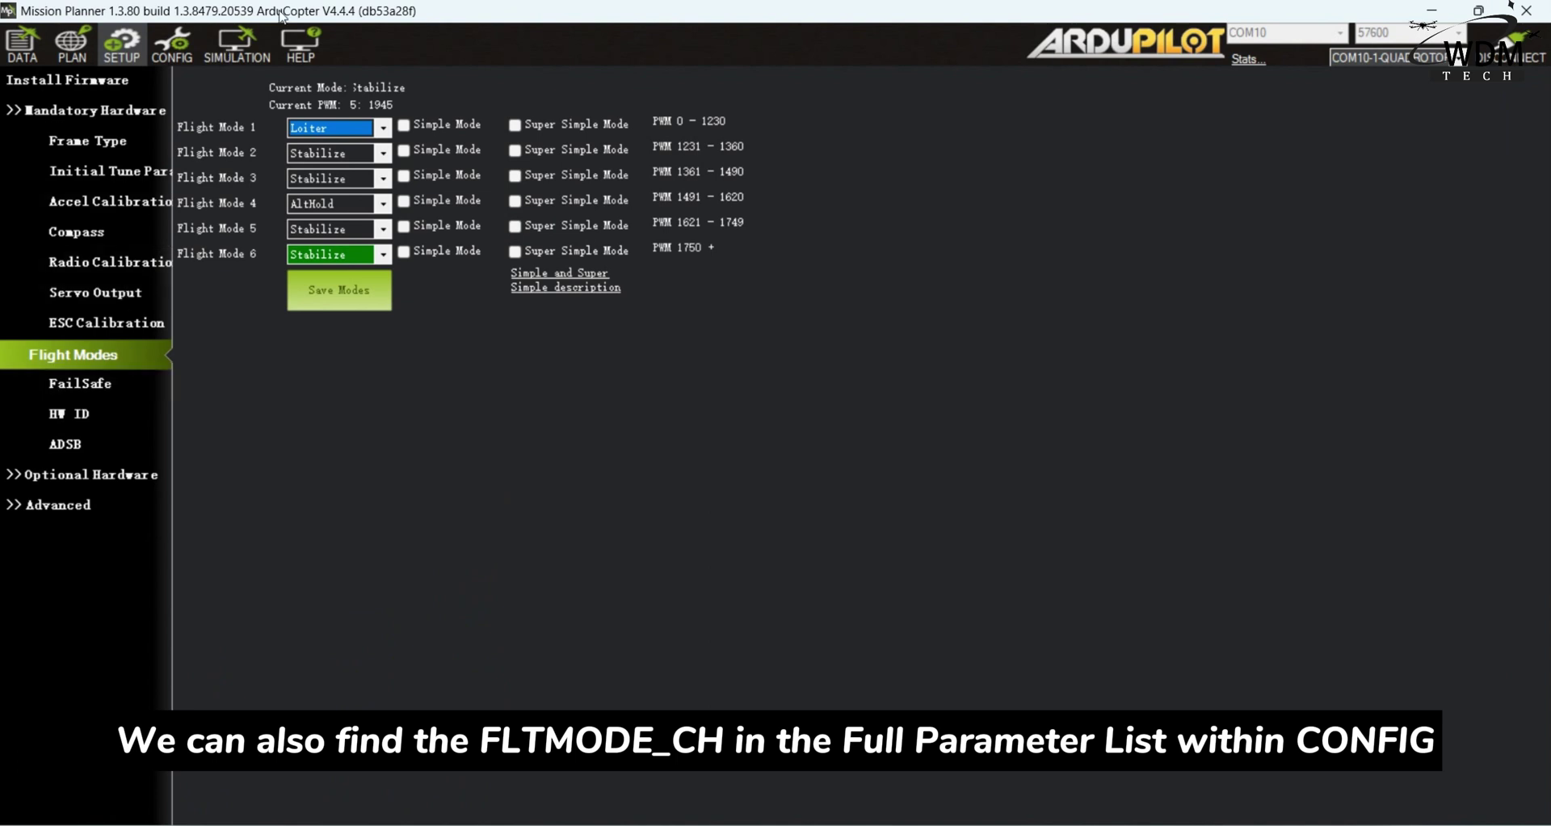
Step: Set FLTMODE_CH to 6 in the full parameter list, write the parameters to the autopilot, and reopen the flight mode settings
{"action": "left_click", "coordinate": [173, 45]}
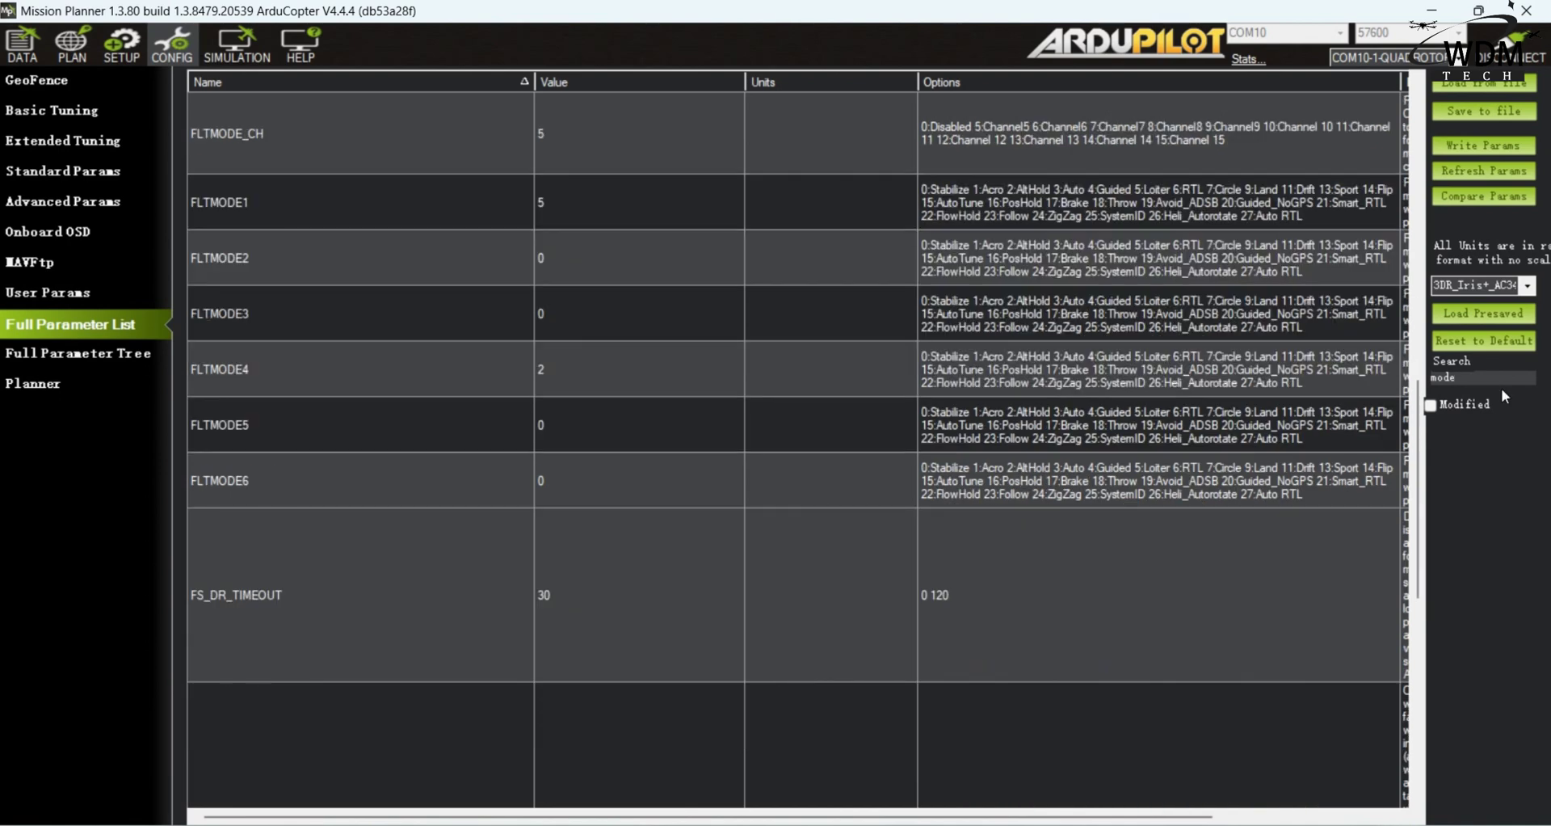
{"action": "left_click", "coordinate": [590, 145]}
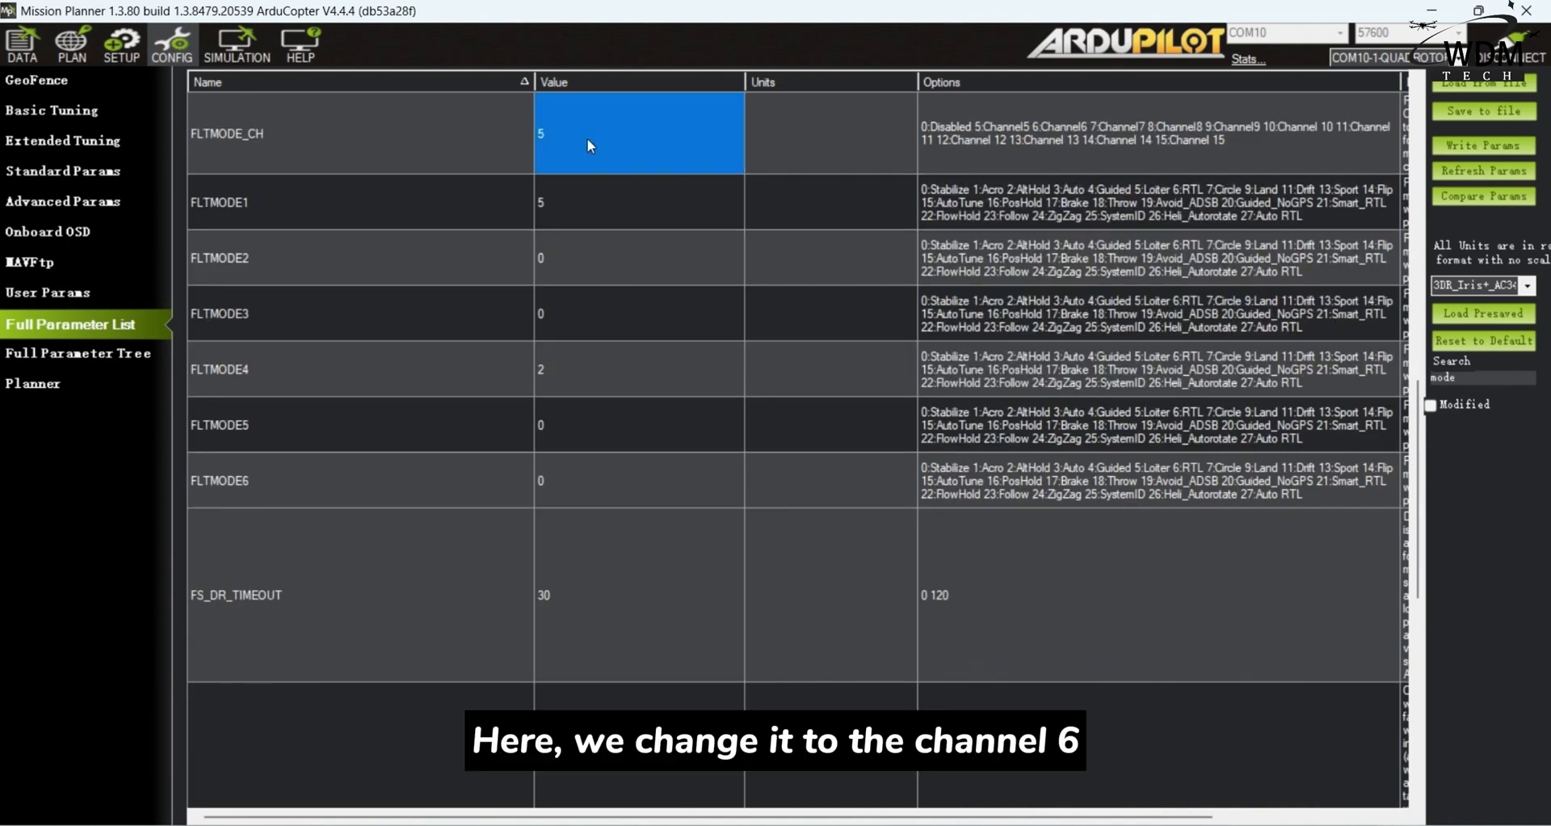
{"action": "left_click", "coordinate": [590, 145]}
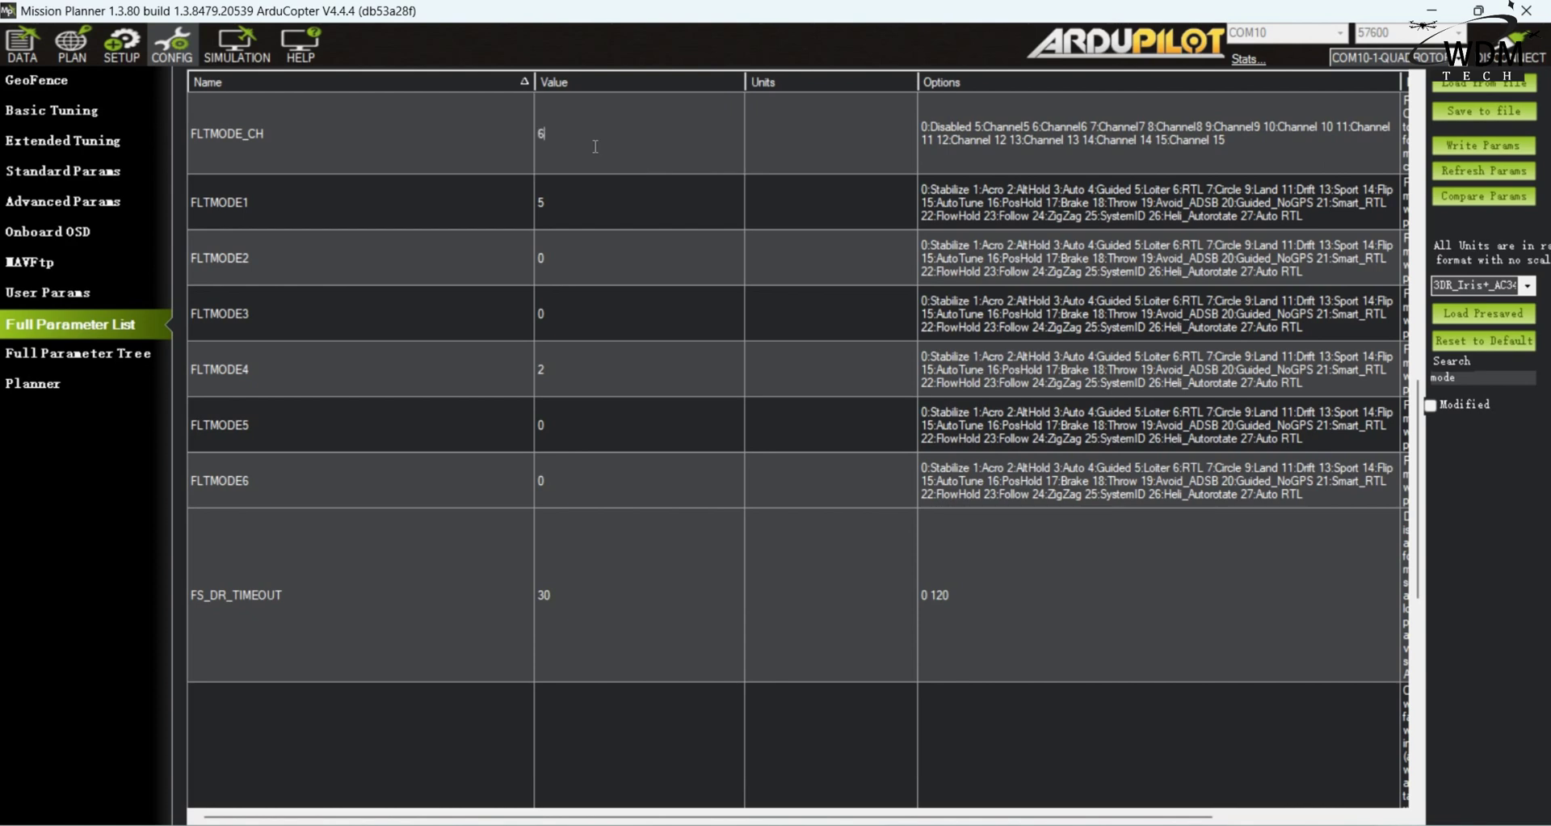
{"action": "type", "text": "6"}
{"action": "left_click", "coordinate": [1483, 145]}
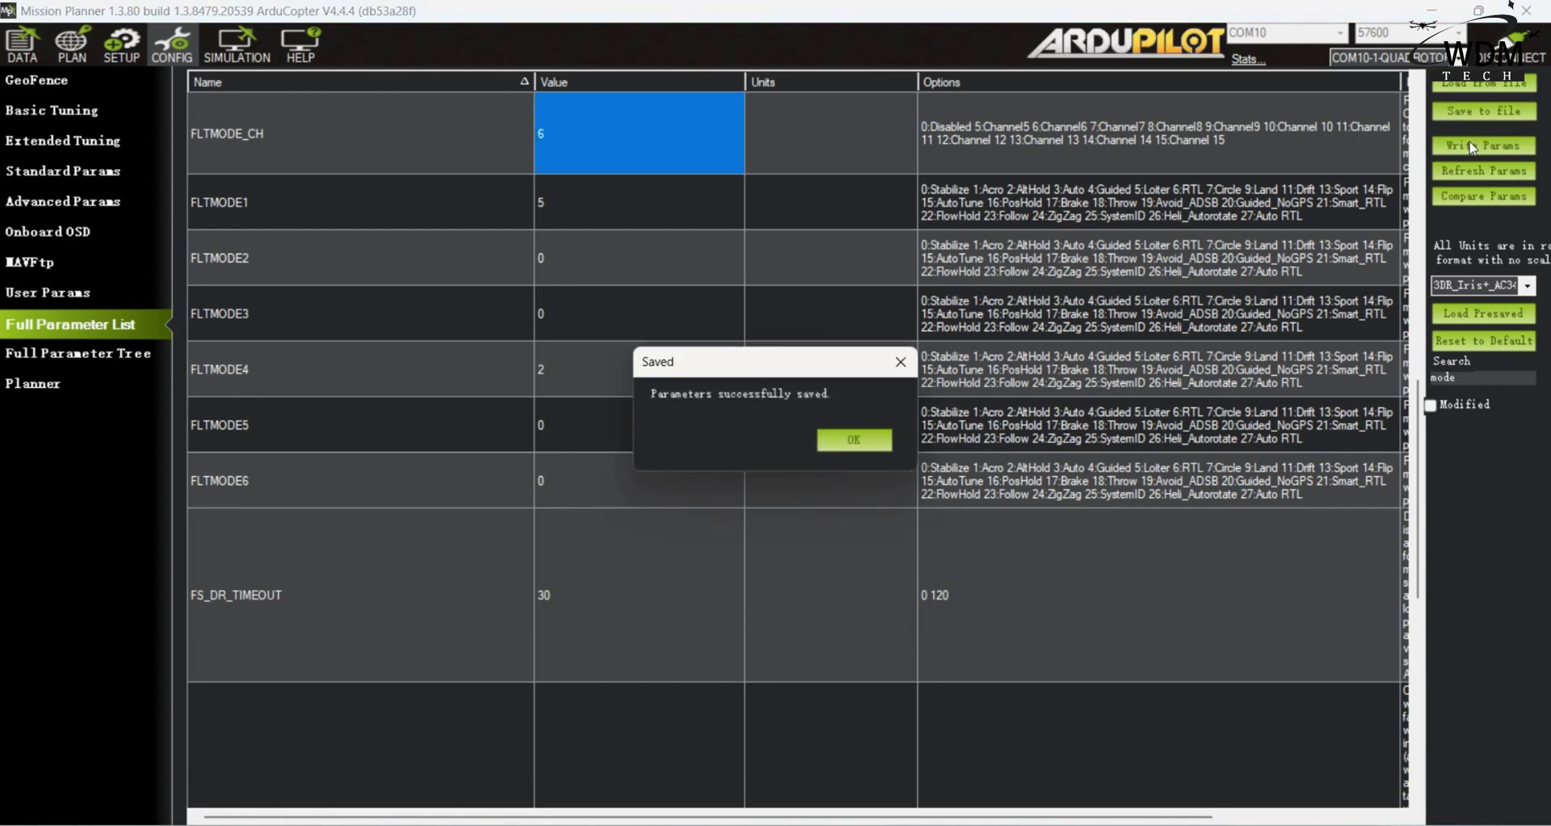
{"action": "left_click", "coordinate": [867, 444]}
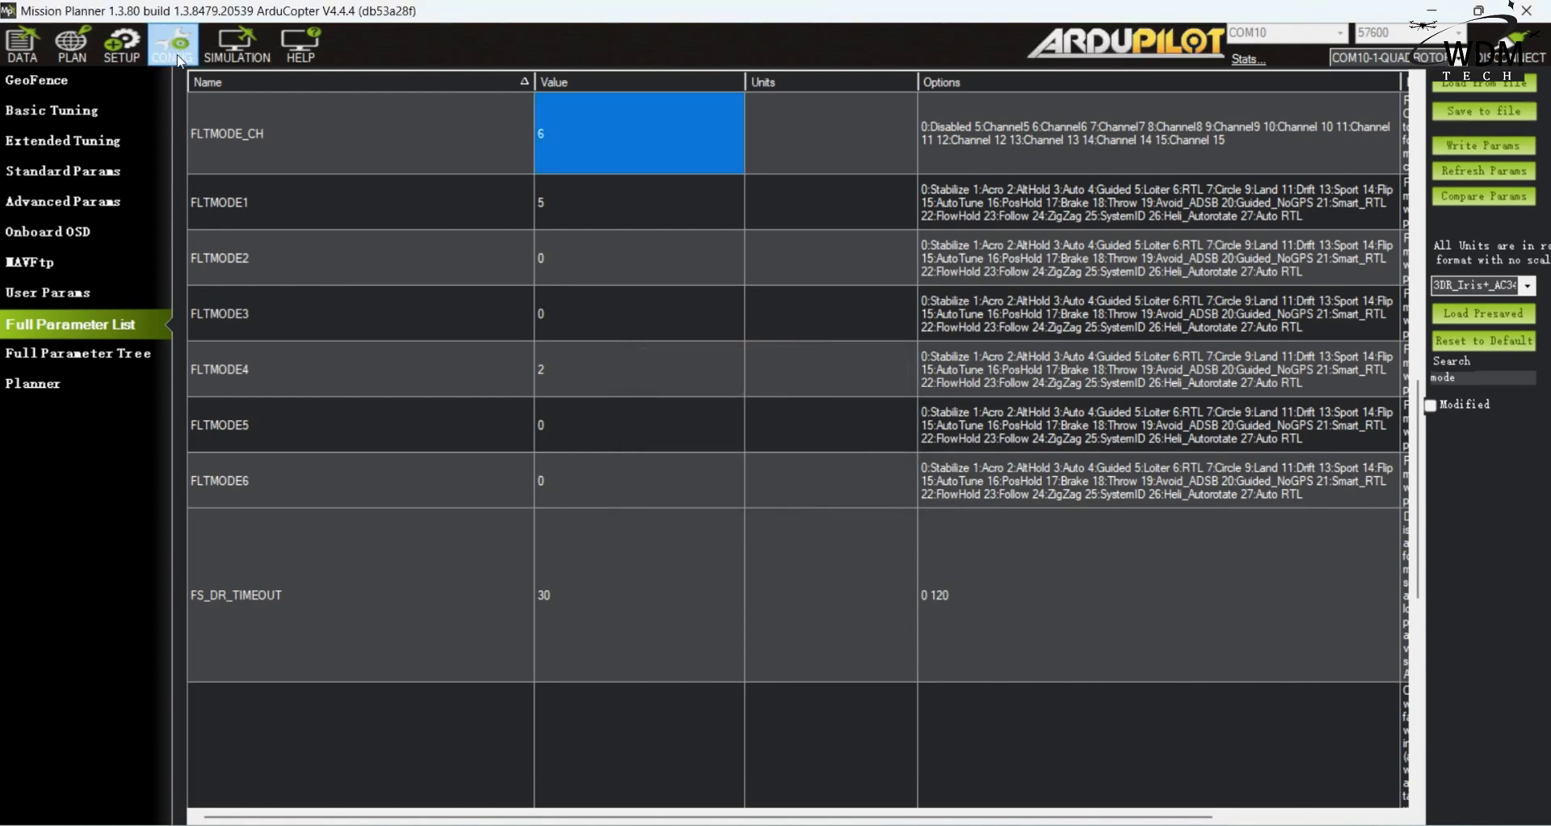
{"action": "left_click", "coordinate": [133, 55]}
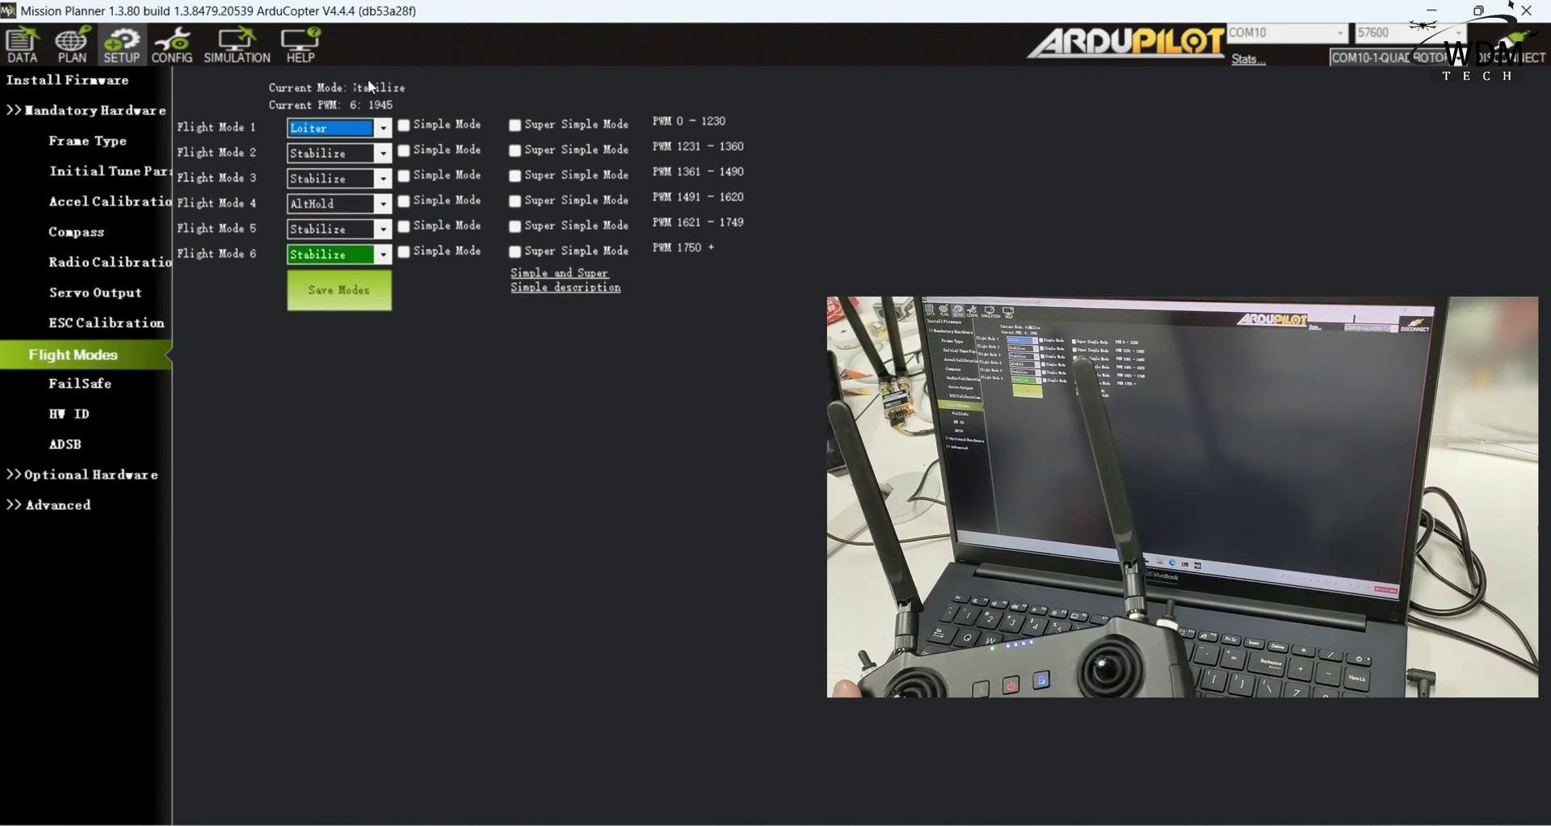
Step: Check the active flight mode on the flight data screen, and filter the full parameter list by rc5
{"action": "left_click", "coordinate": [29, 60]}
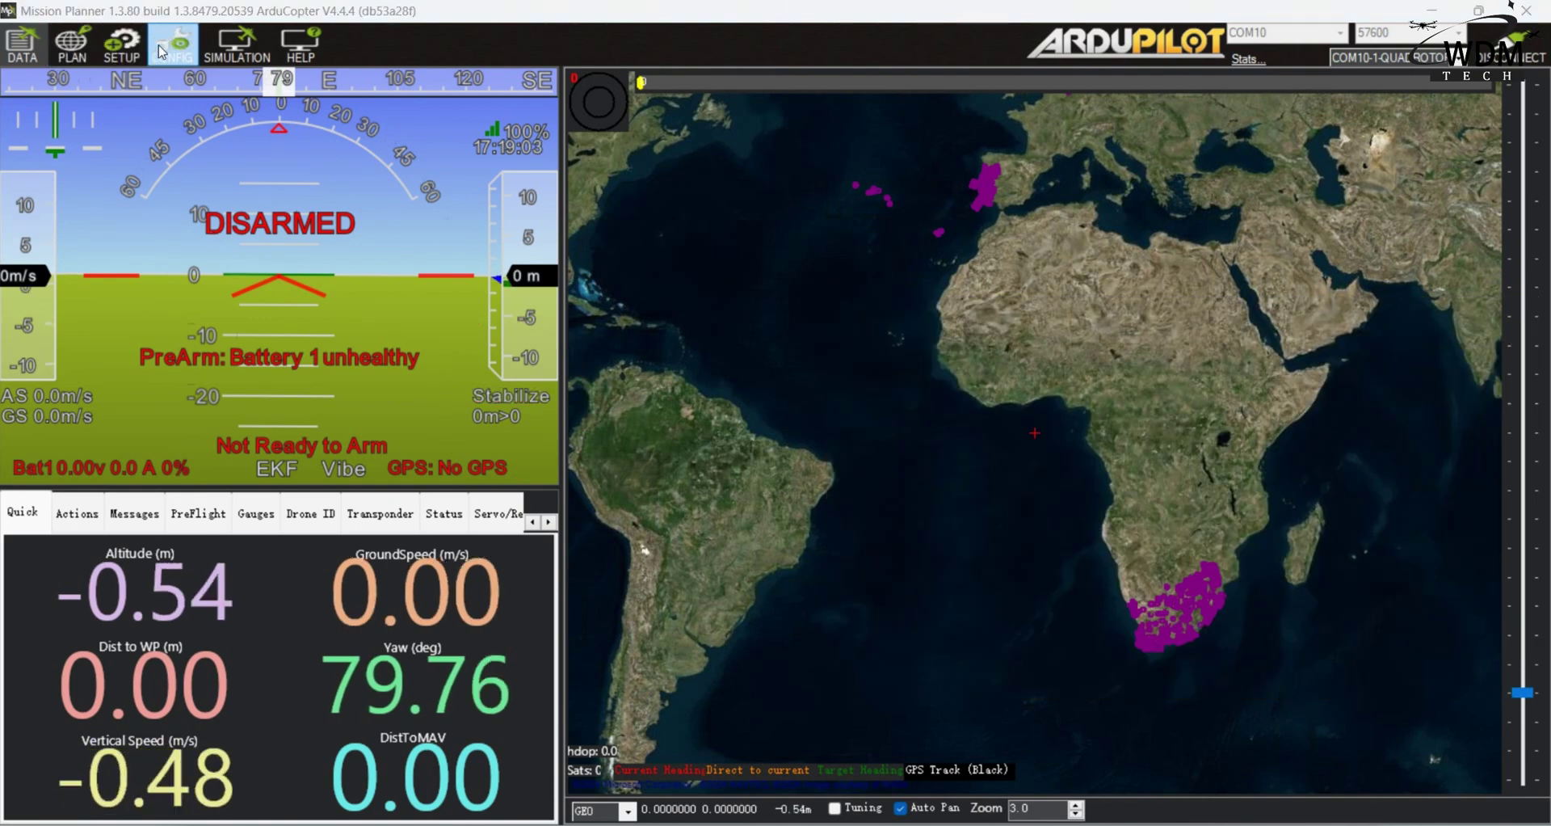
{"action": "left_click", "coordinate": [166, 52]}
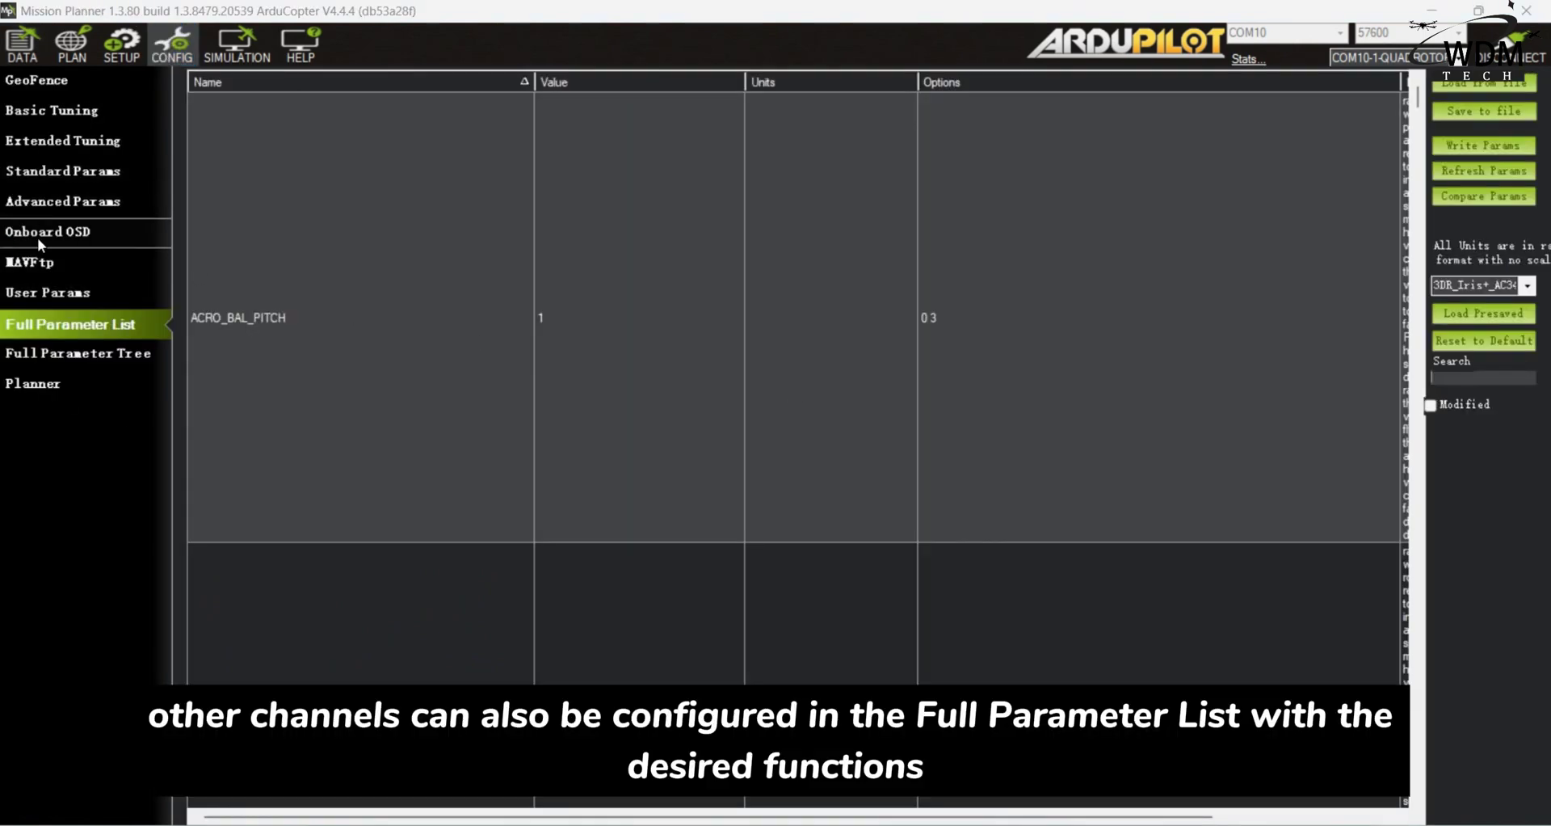
{"action": "left_click", "coordinate": [1498, 391]}
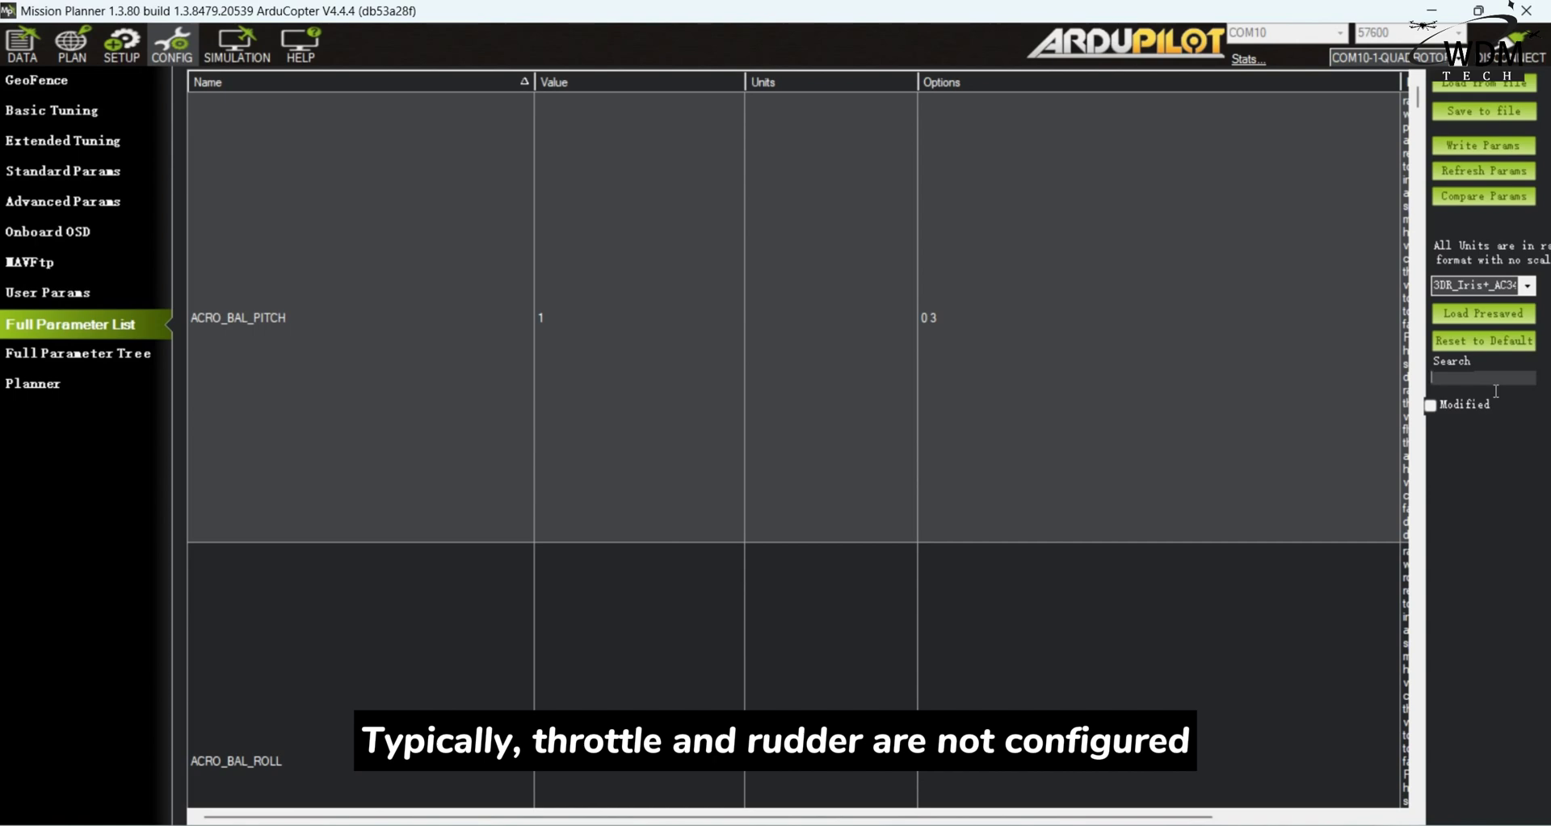
{"action": "type", "text": "r"}
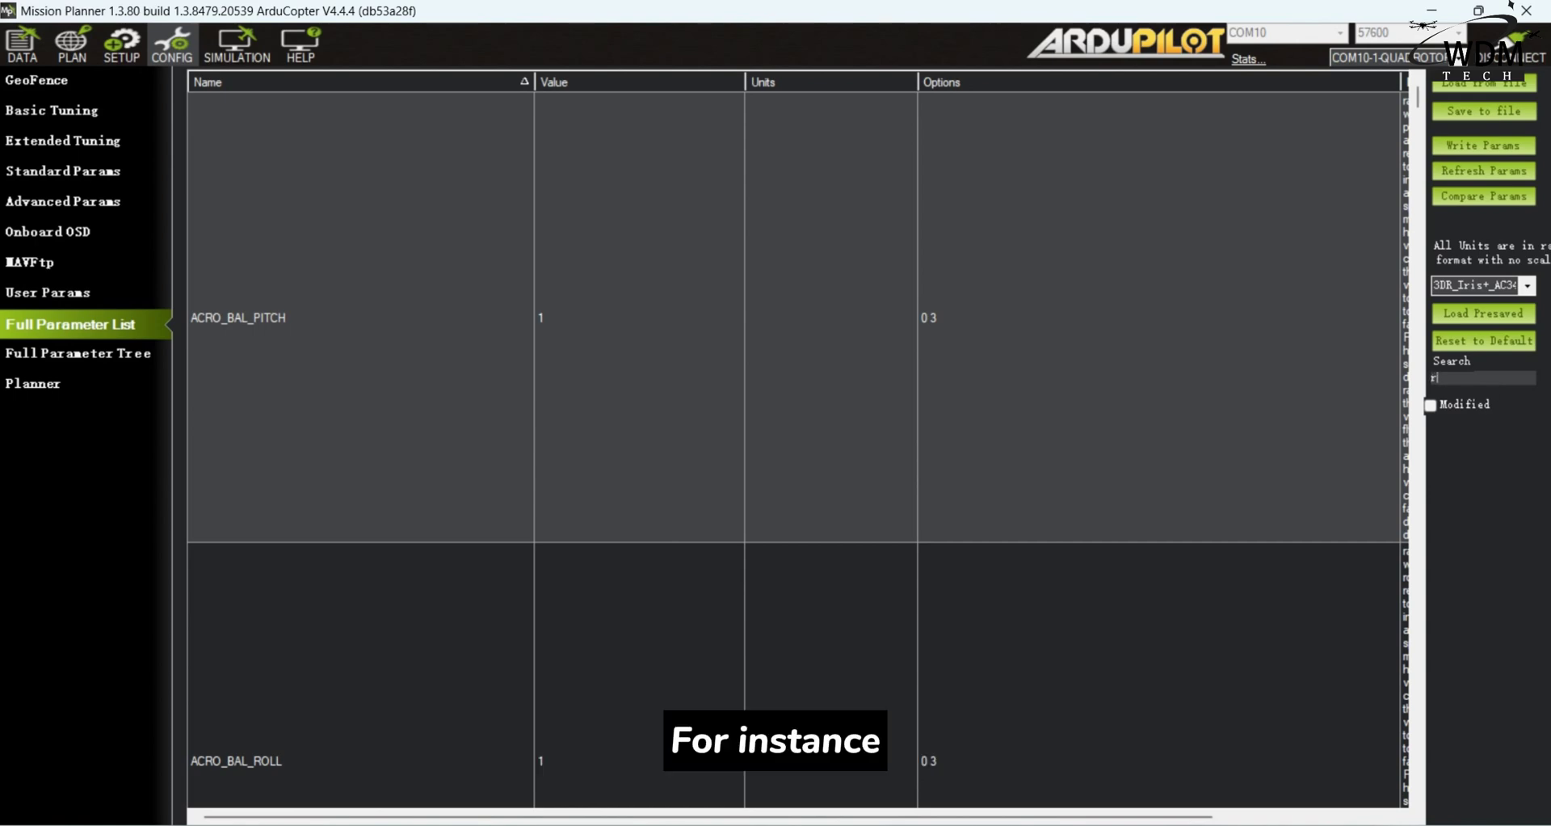
{"action": "type", "text": "c5"}
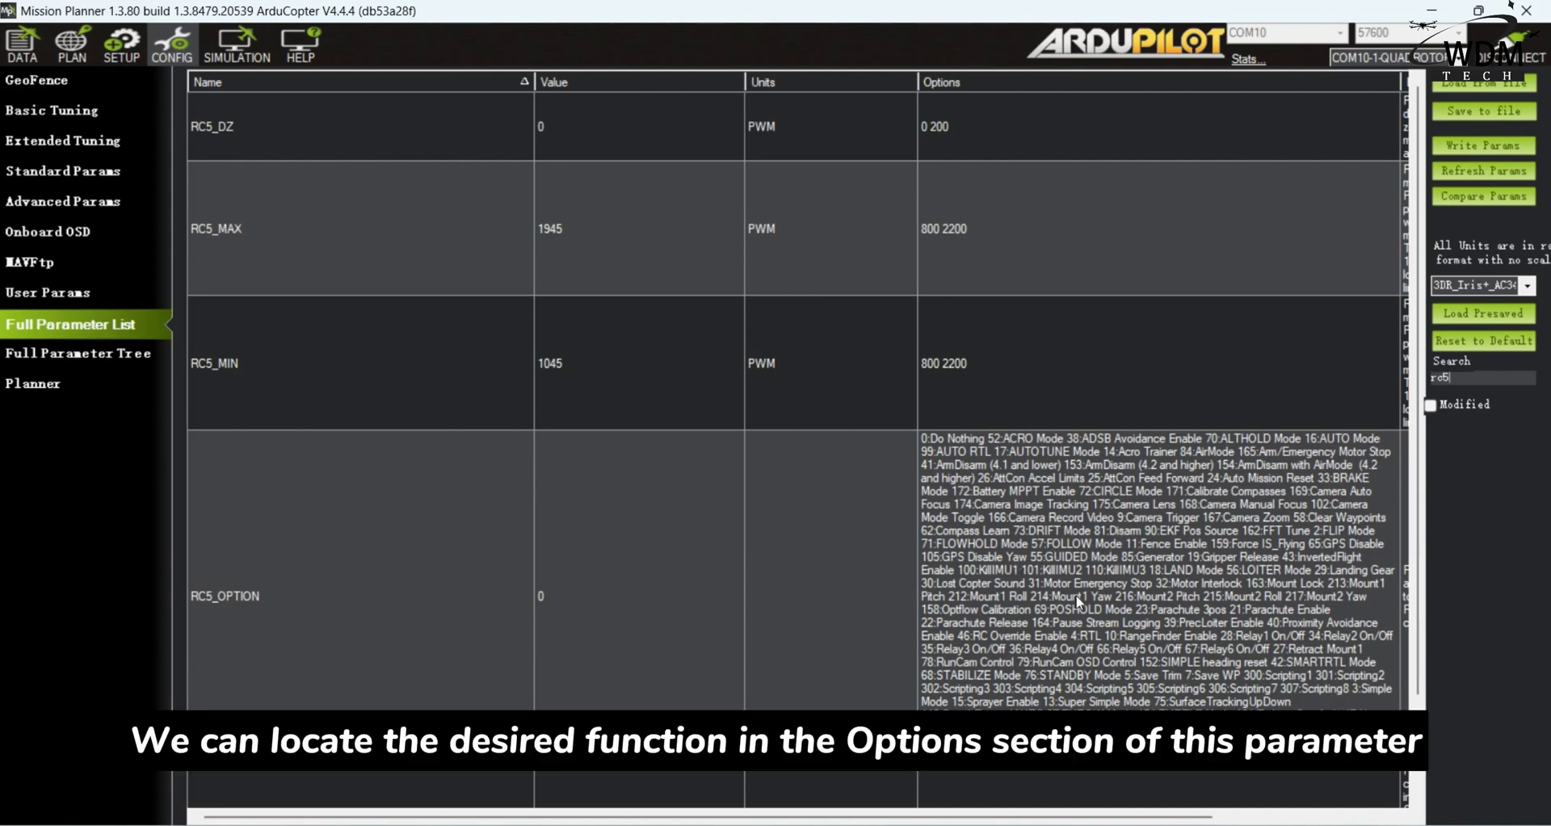
Step: Set RC5_OPTION to 4 to assign RTL mode to radio channel 5
{"action": "left_click", "coordinate": [608, 605]}
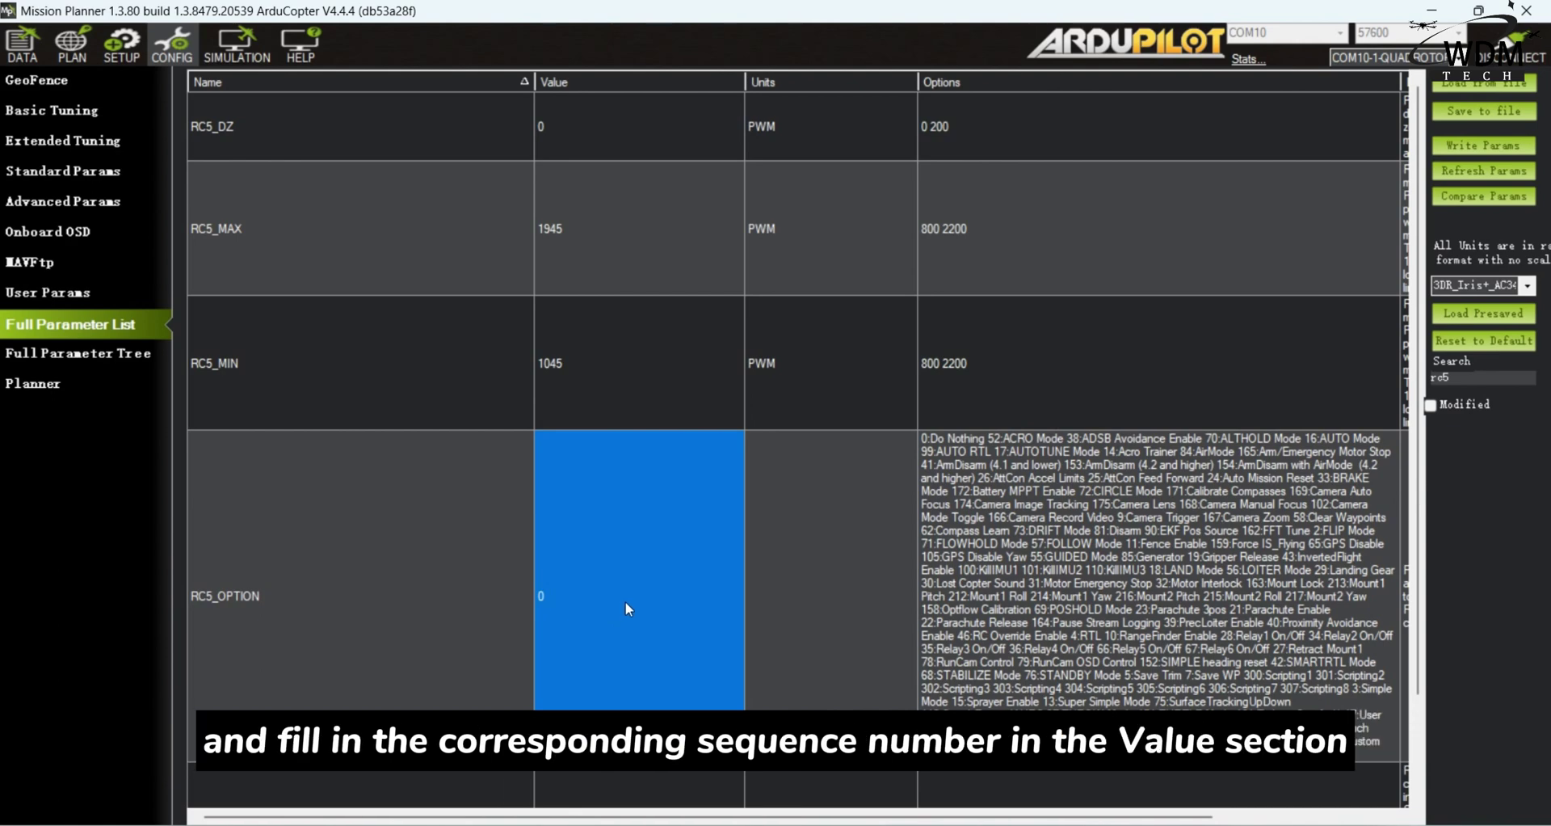
{"action": "scroll", "coordinate": [1164, 587], "scroll_direction": "down", "scroll_amount": 1}
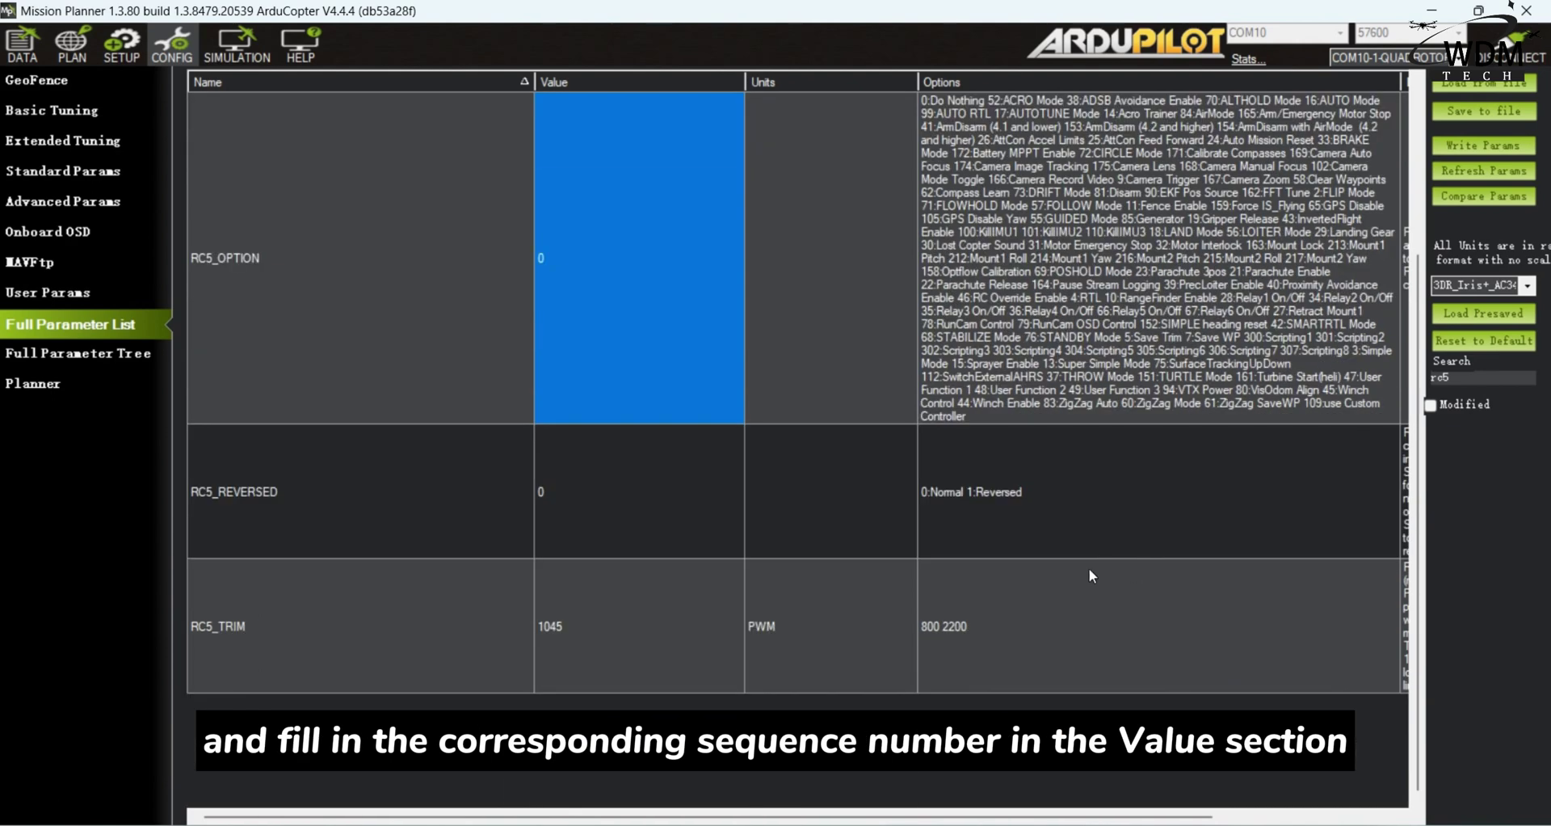
{"action": "left_click", "coordinate": [599, 241]}
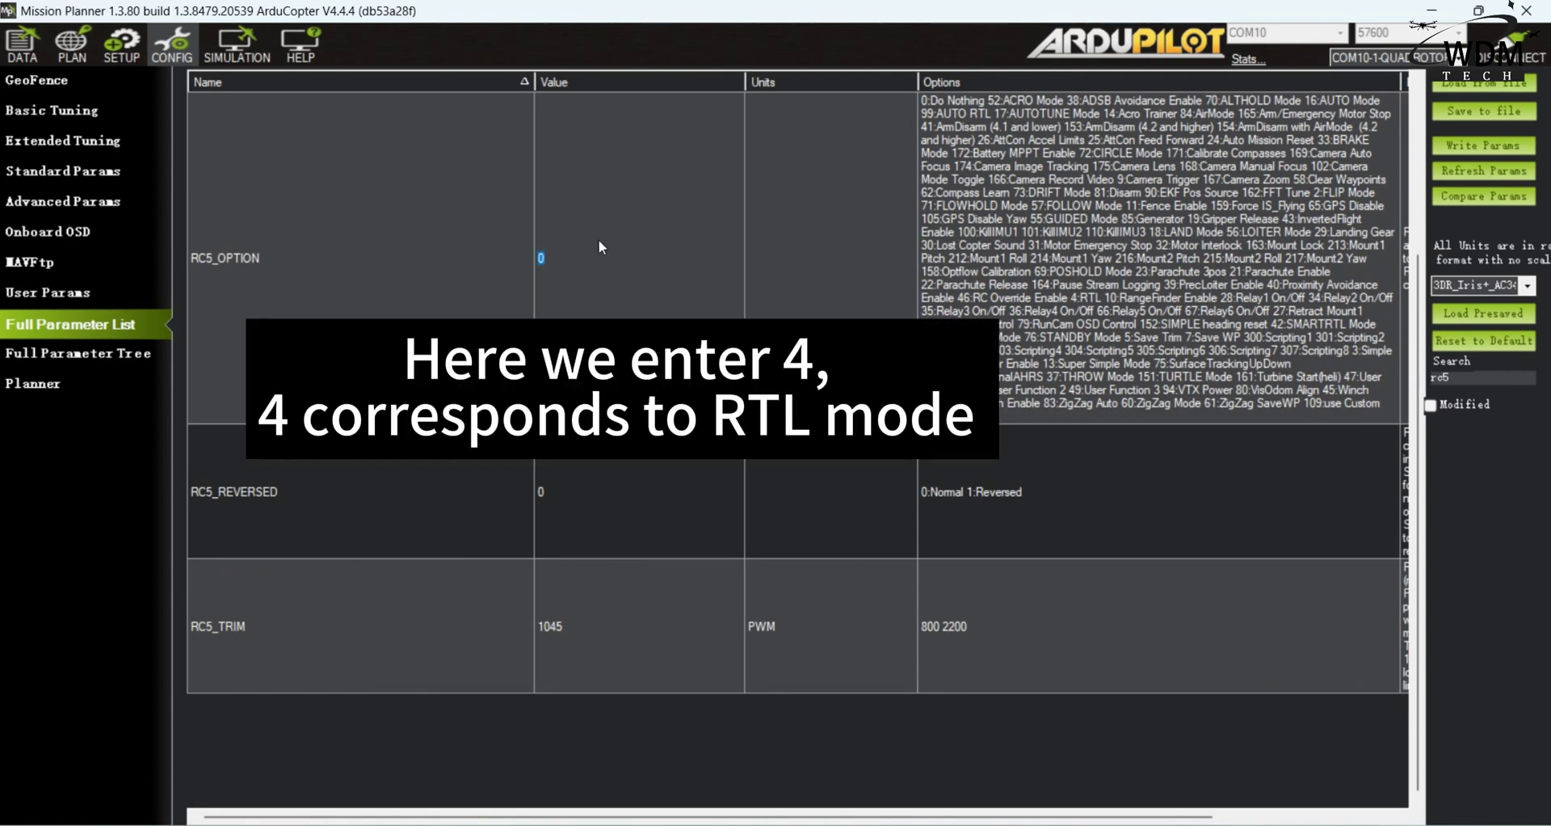
{"action": "type", "text": "4"}
{"action": "scroll", "coordinate": [709, 575], "scroll_direction": "up", "scroll_amount": 1}
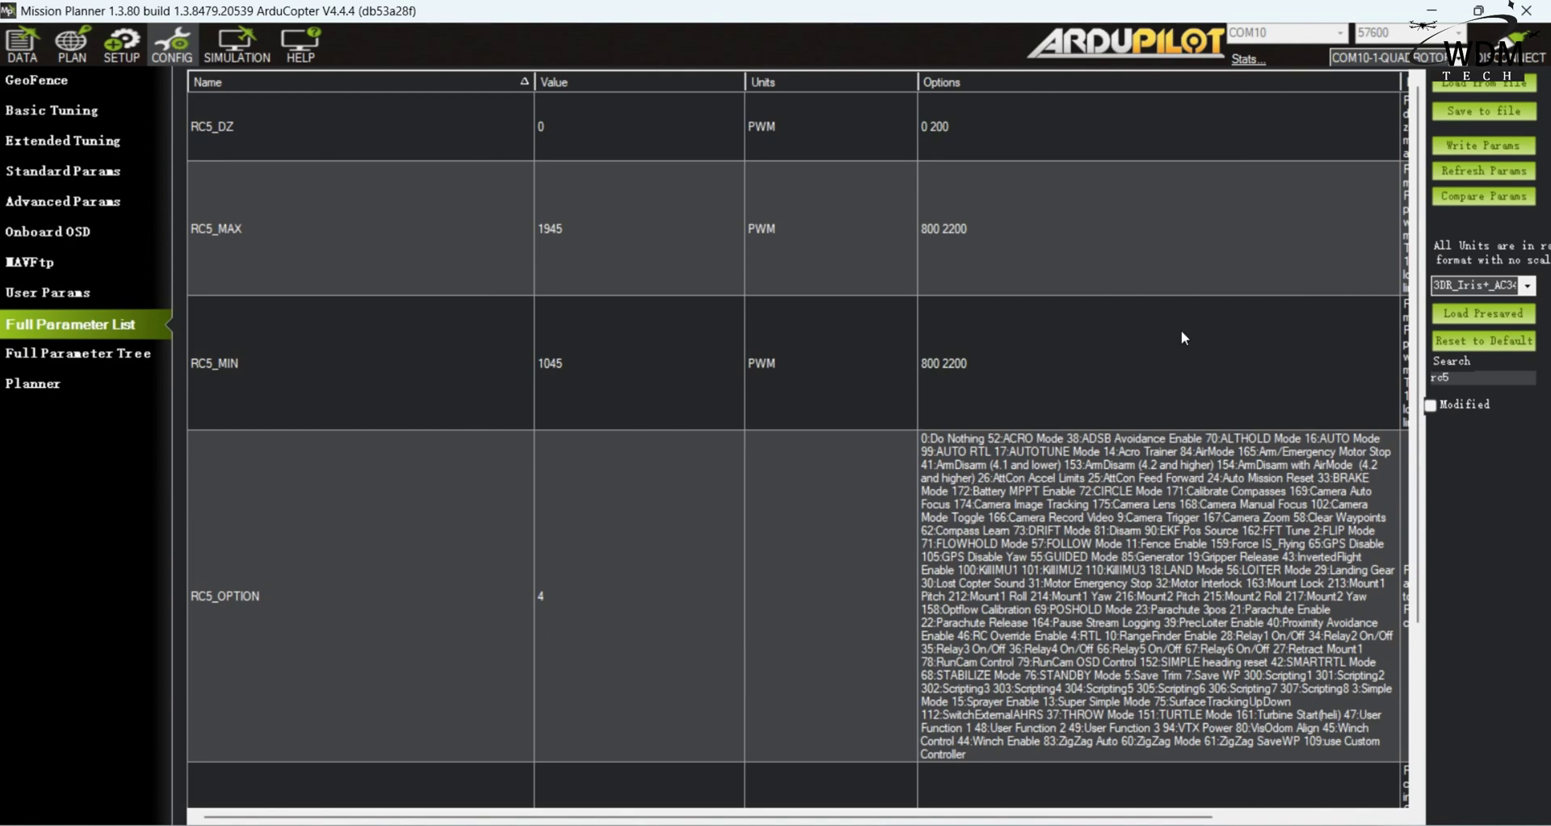
Step: Write the changed parameters to the autopilot and check the active flight mode on the flight data screen
{"action": "left_click", "coordinate": [1495, 146]}
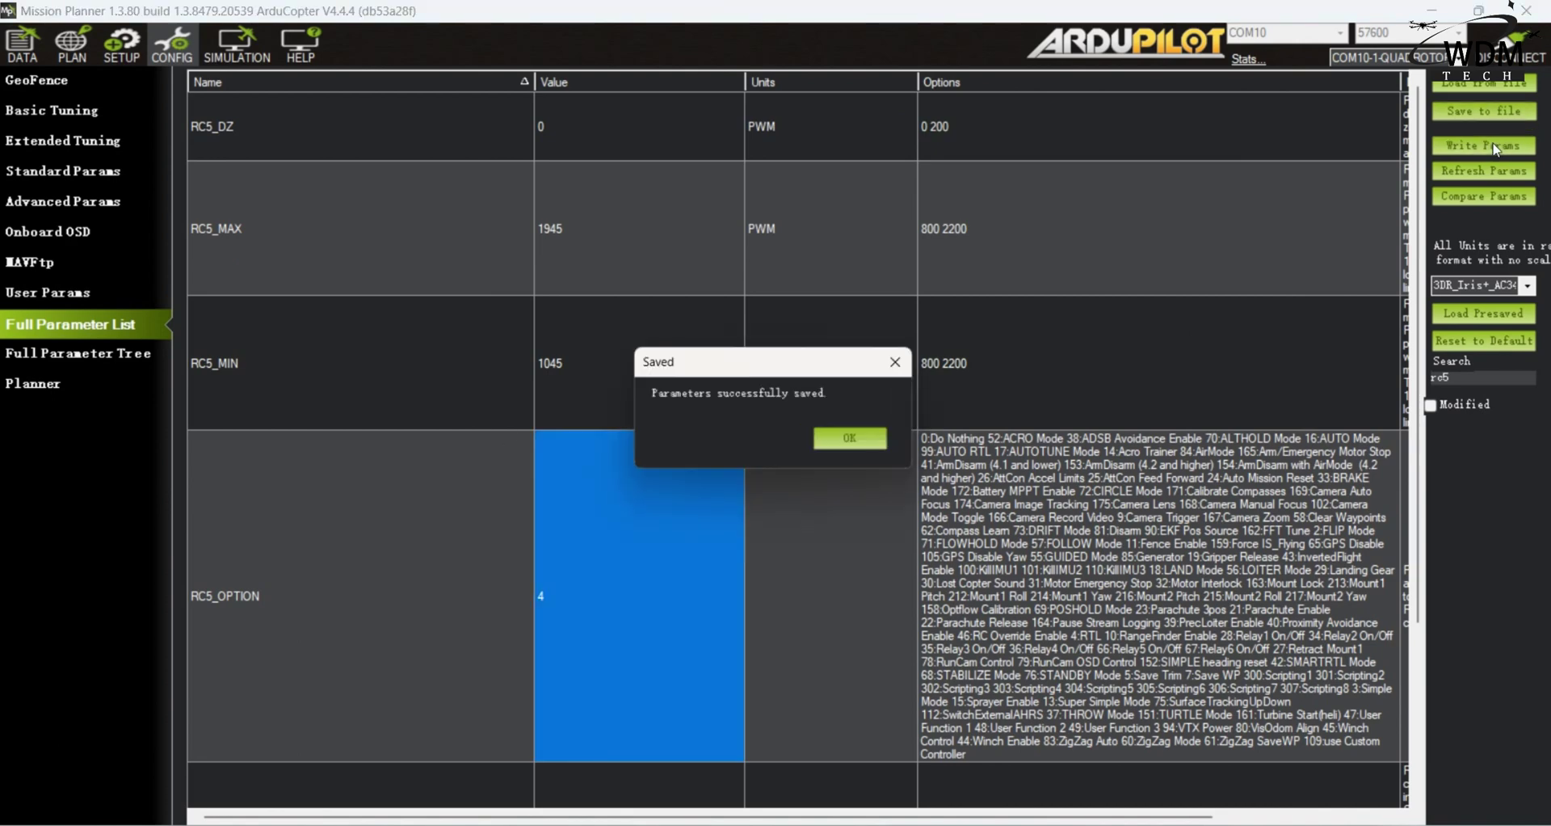
{"action": "left_click", "coordinate": [869, 439]}
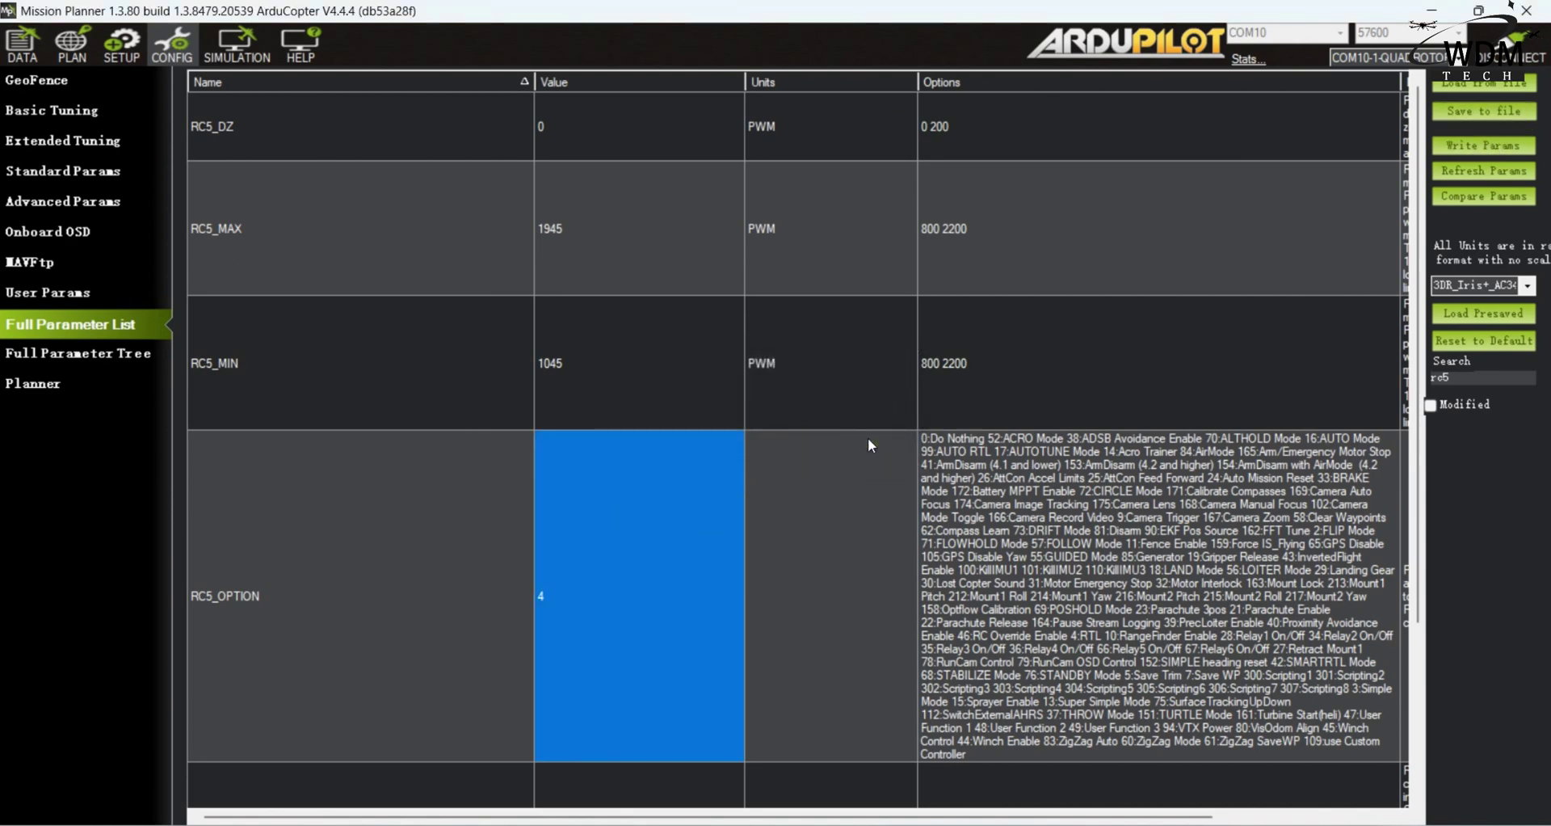
{"action": "left_click", "coordinate": [1494, 149]}
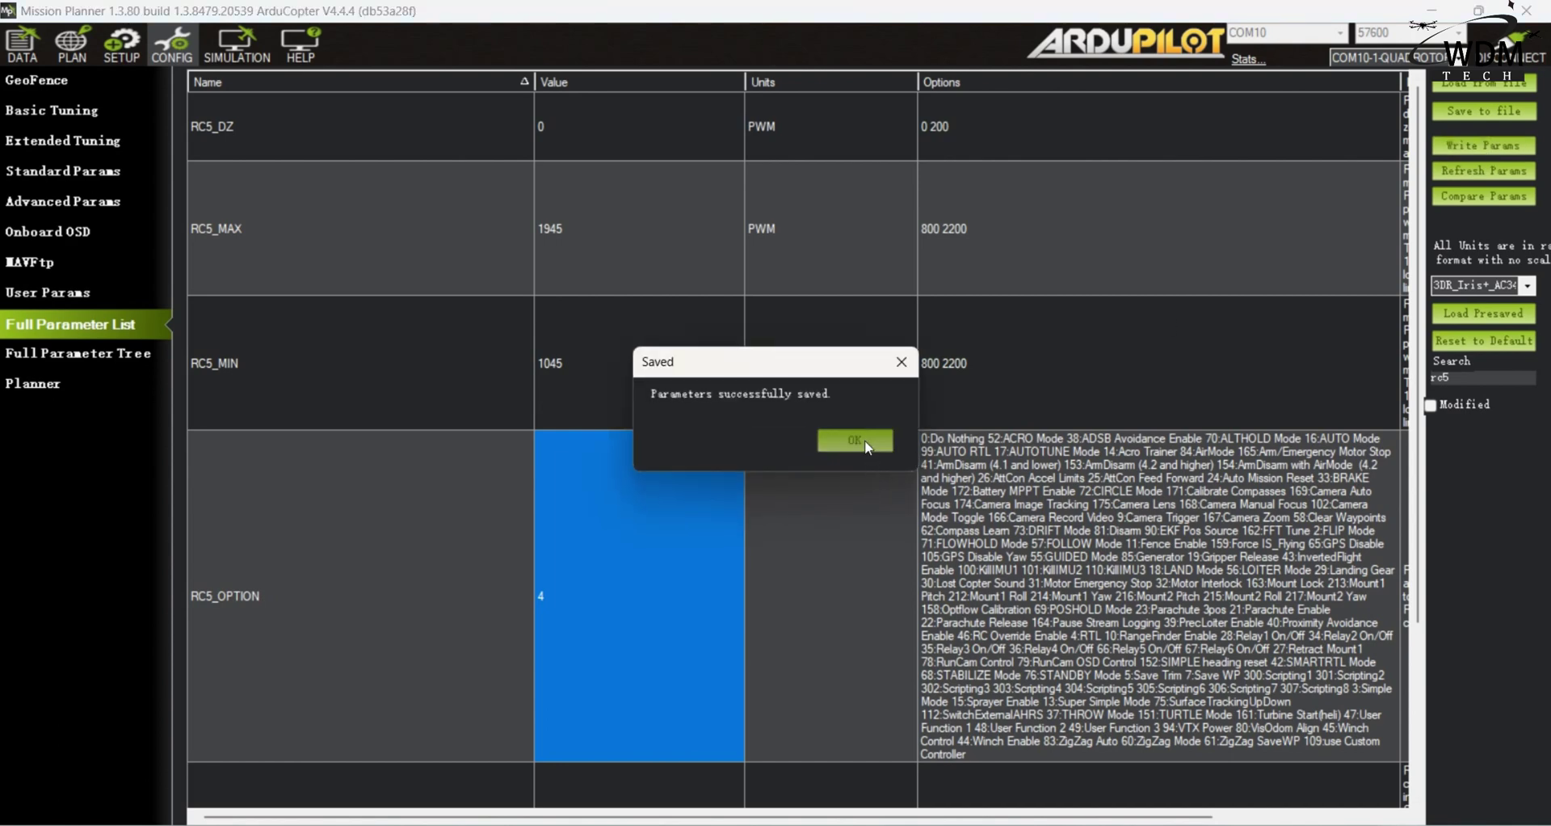
{"action": "left_click", "coordinate": [865, 439]}
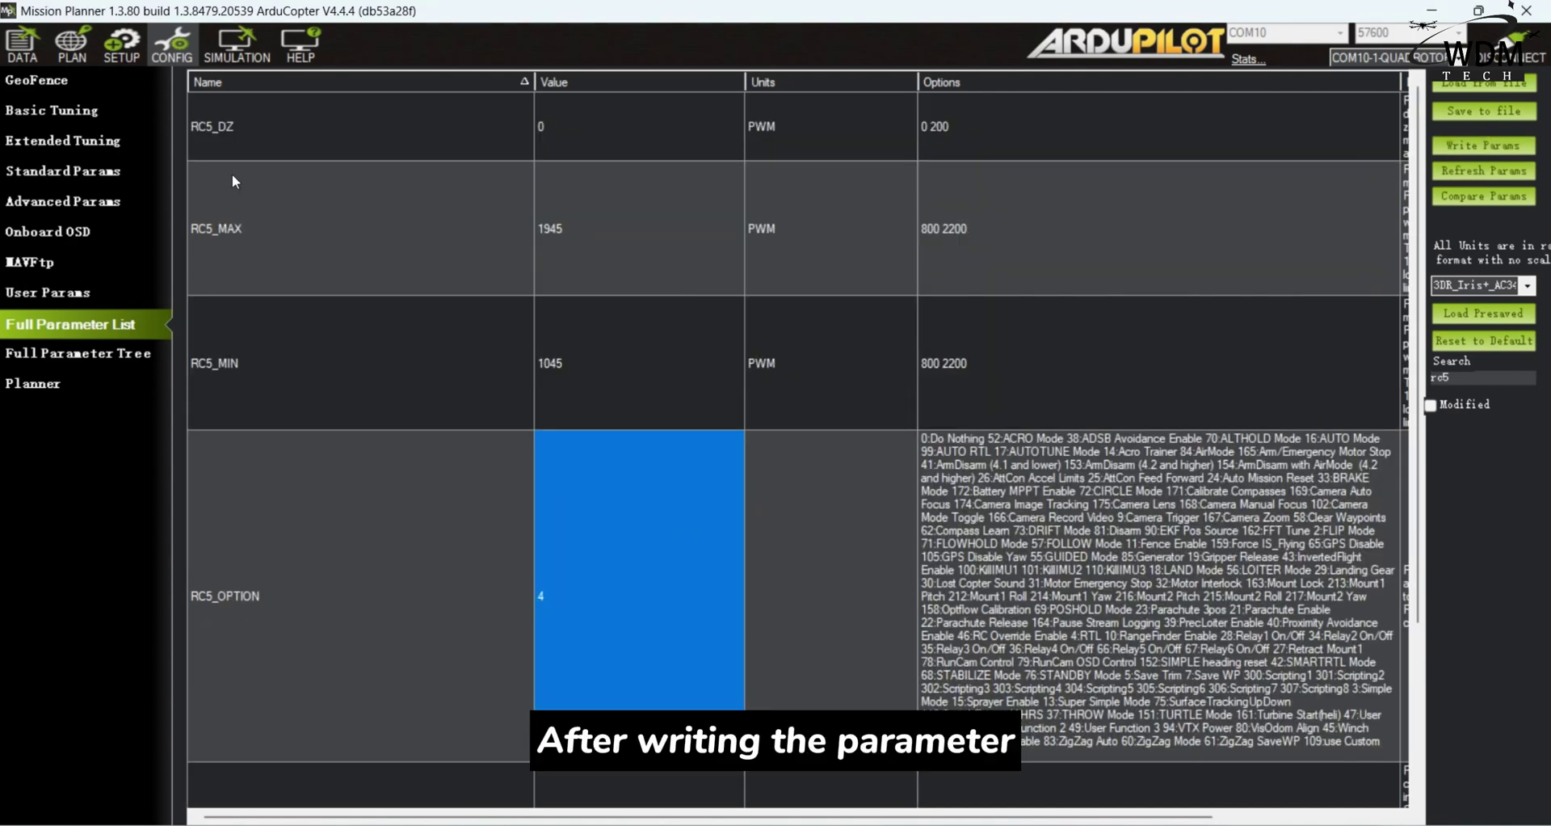
{"action": "left_click", "coordinate": [22, 43]}
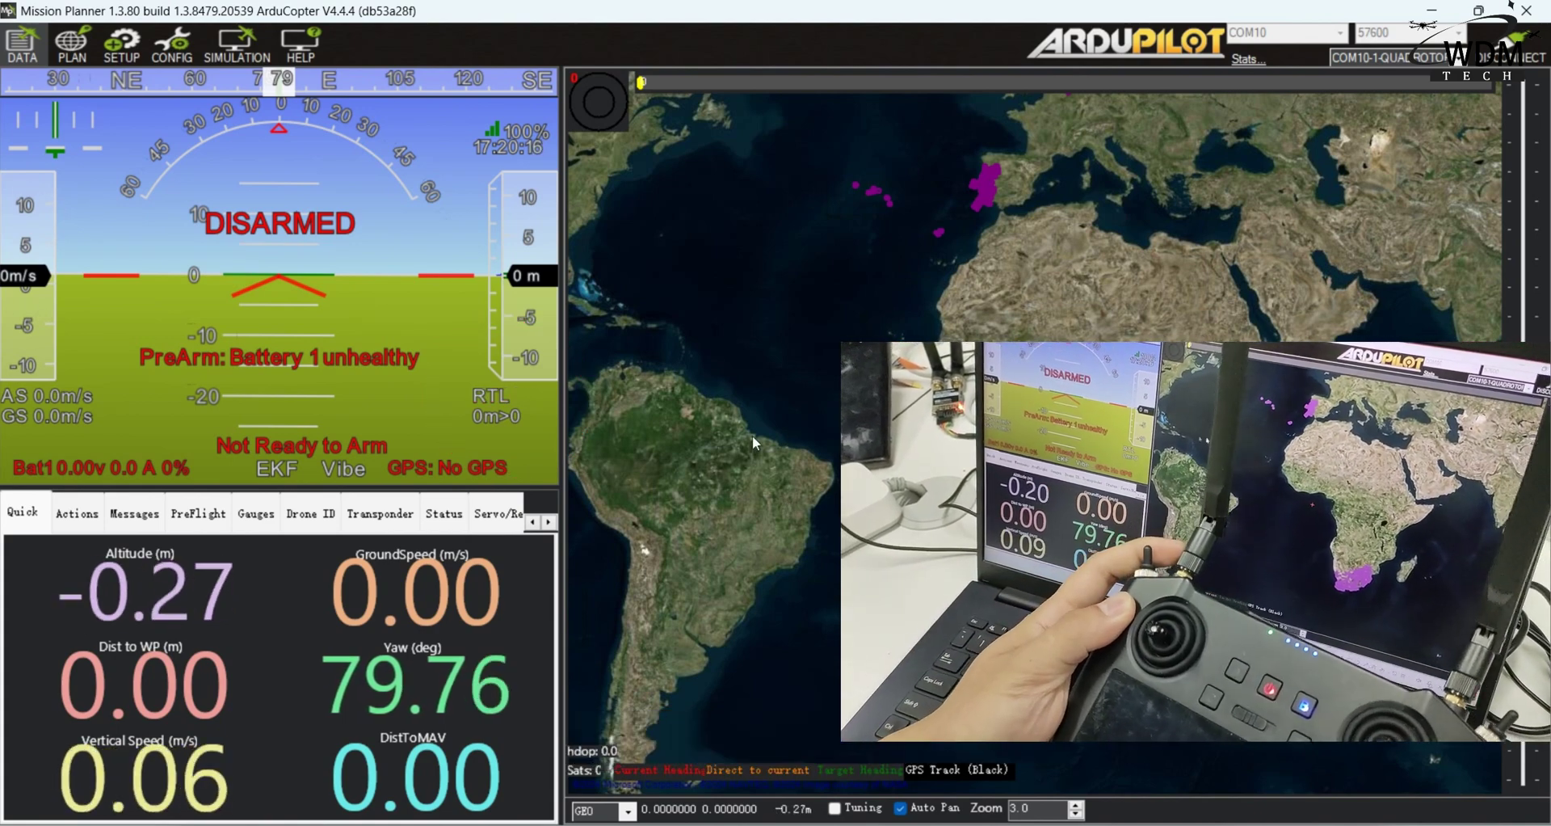
Step: Reopen the full parameter list and begin a search for the RC channel parameters
{"action": "left_click", "coordinate": [177, 43]}
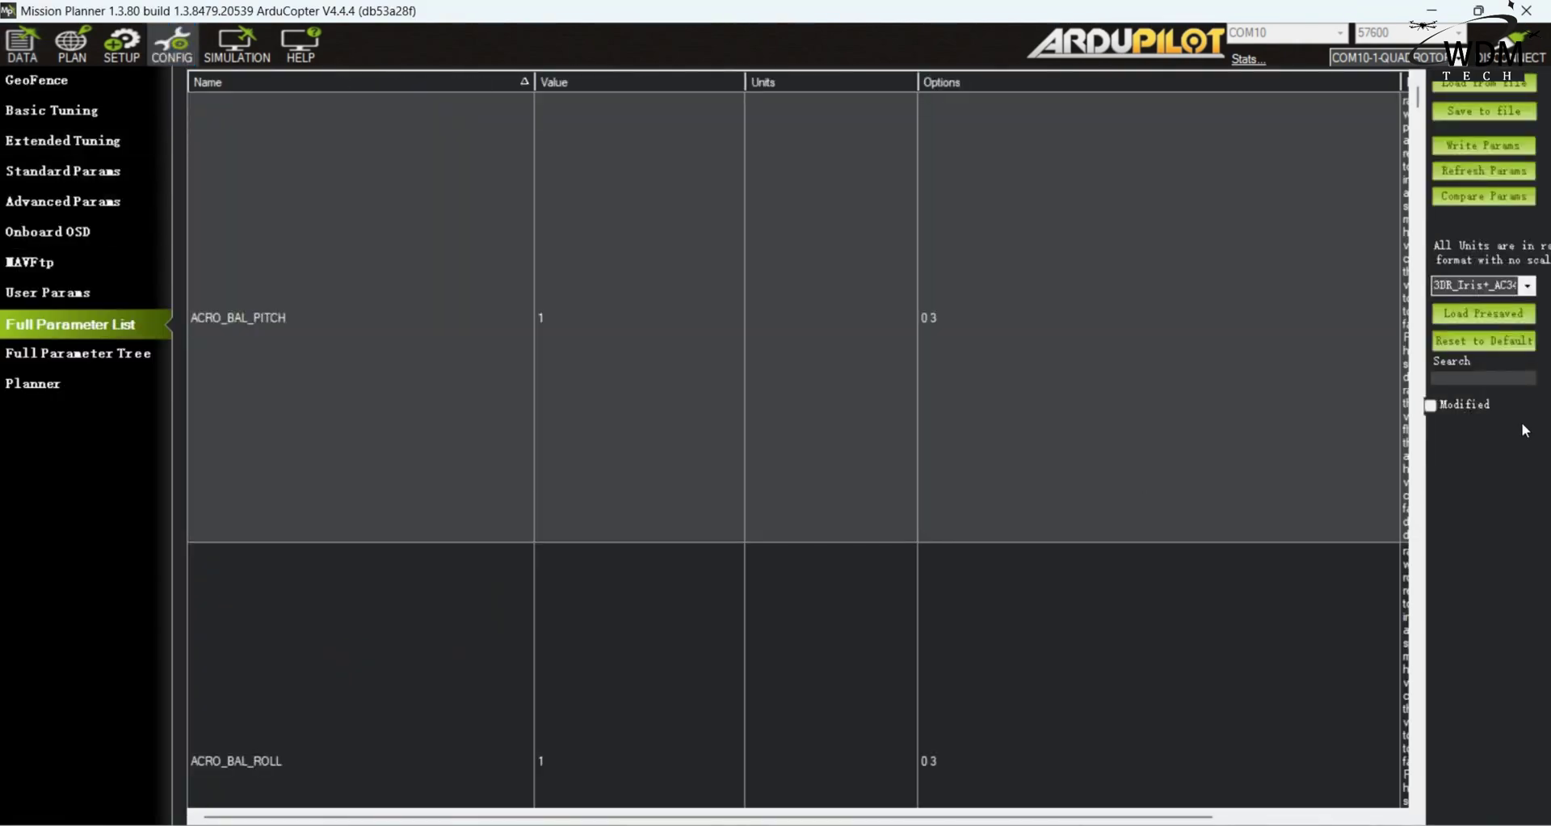
{"action": "left_click", "coordinate": [1516, 379]}
{"action": "type", "text": "r"}
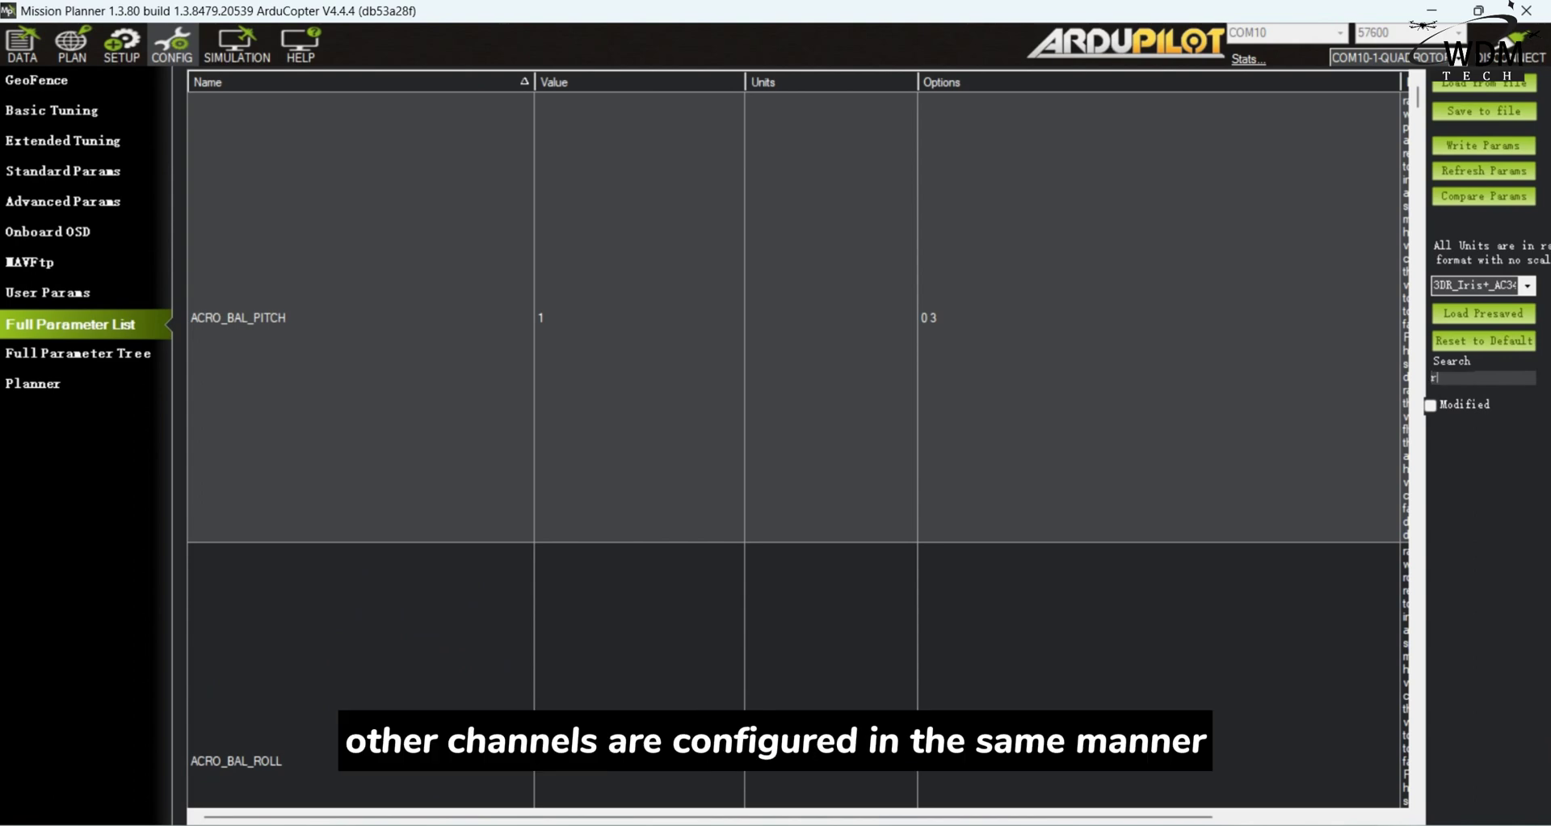